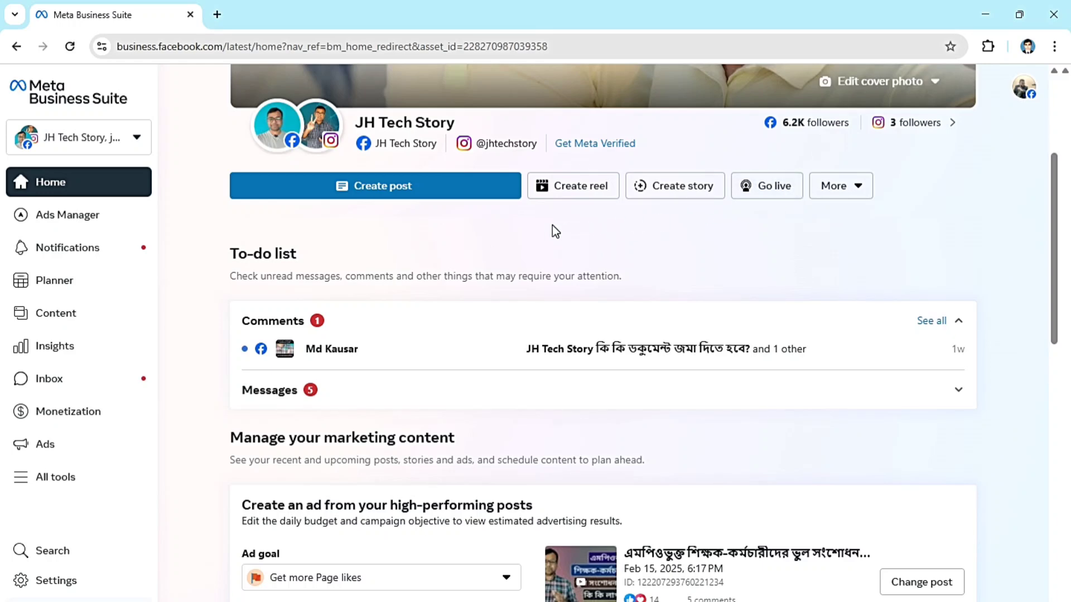
# Upload the video "রাউটারকে কিভাবে রিপিটার হিসেবে ব্যবহার করবেন" from the Downloads folder to a new post and mute its preview.
pyautogui.click(375, 191)
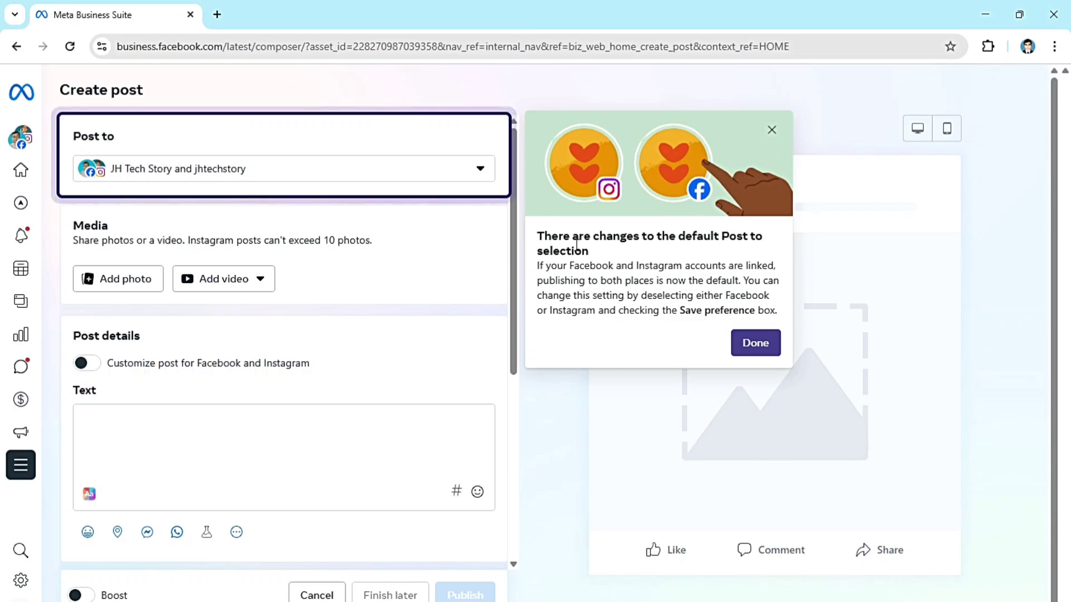
pyautogui.click(757, 350)
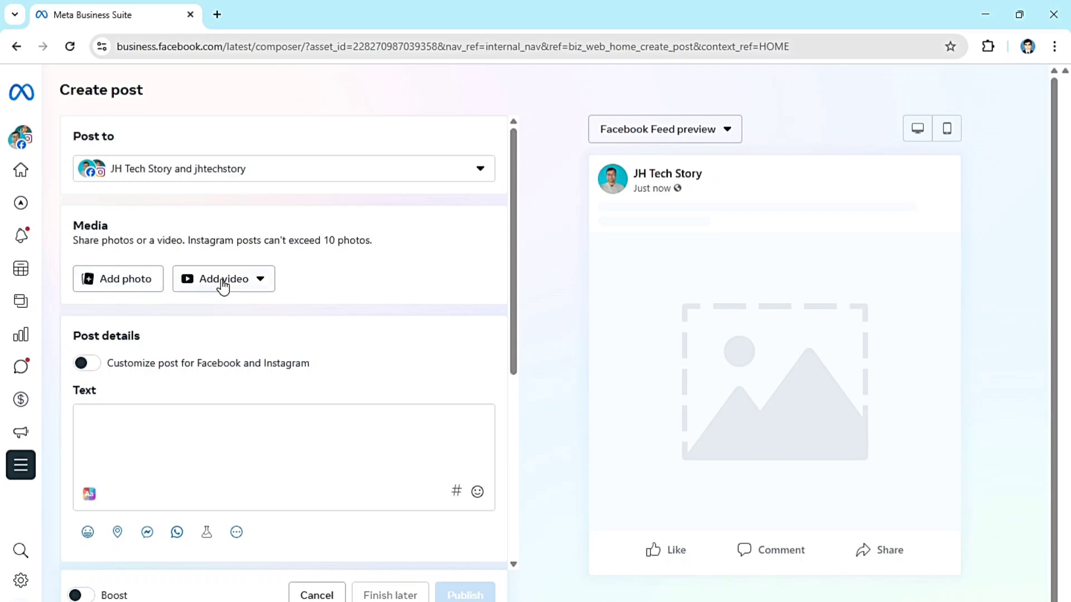
pyautogui.click(253, 284)
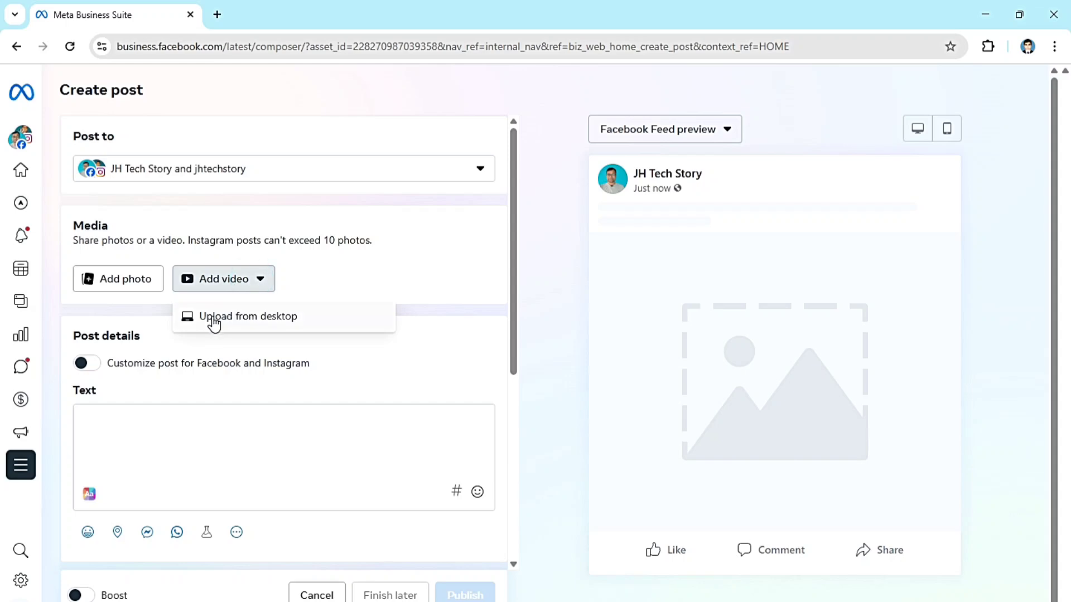
pyautogui.click(248, 316)
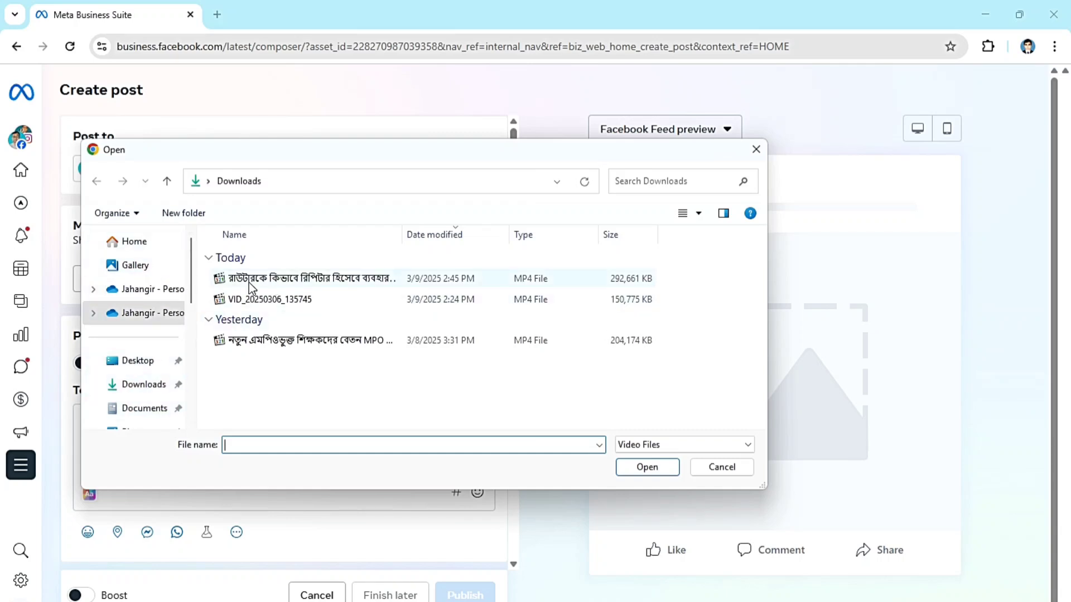
pyautogui.click(311, 278)
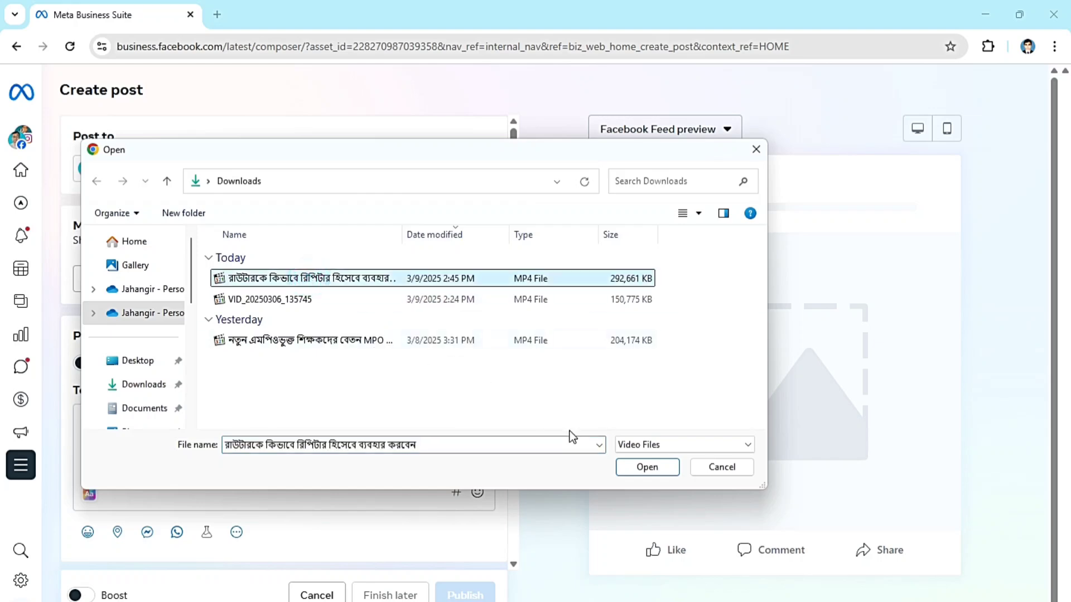
pyautogui.click(647, 468)
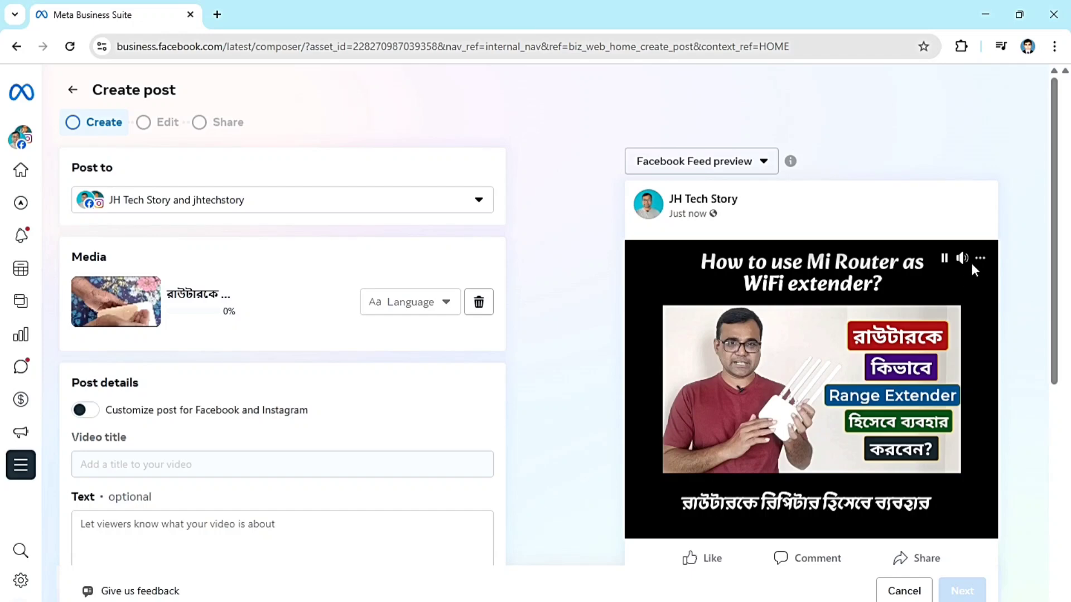
pyautogui.click(962, 259)
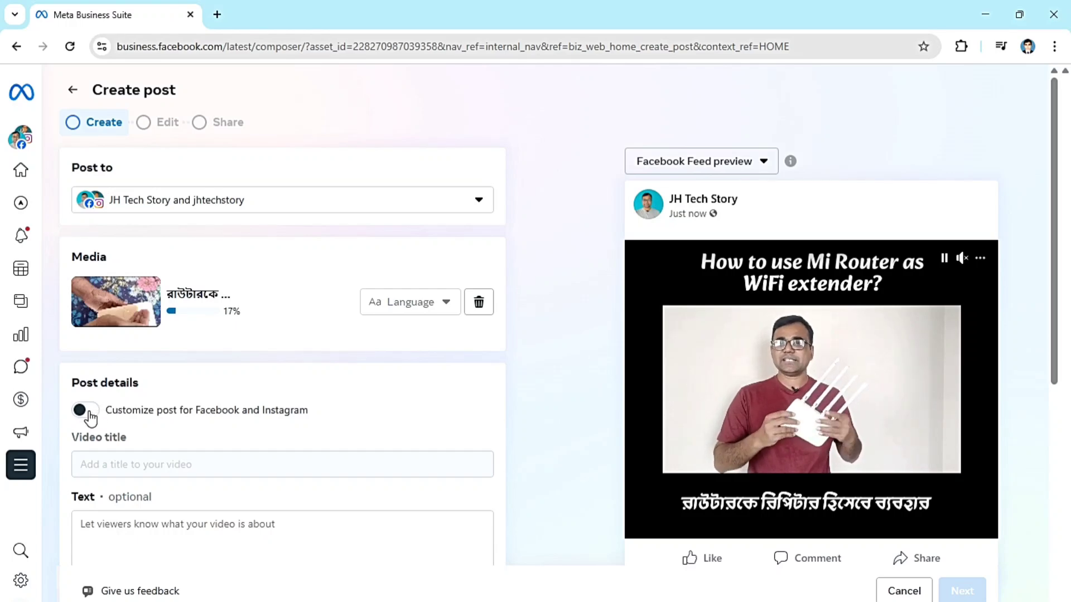
# Enable separate customization for Facebook and Instagram and title the Facebook video "রাউটারকে কিভাবে রিপিটার হিসেবে ব্যবহার করবেন?".
pyautogui.click(88, 413)
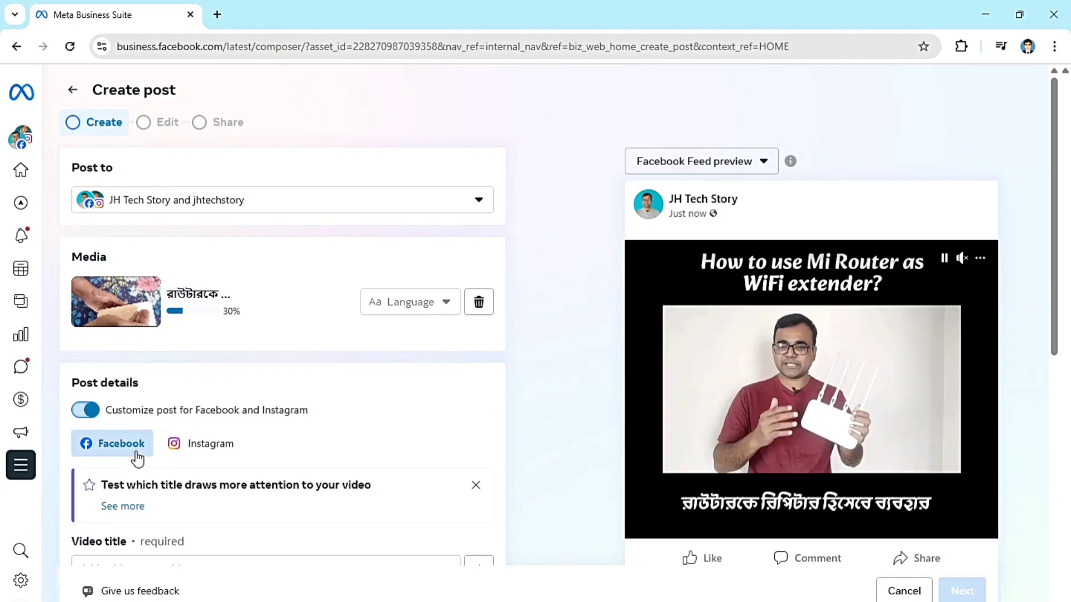
pyautogui.scroll(-3, 132, 449)
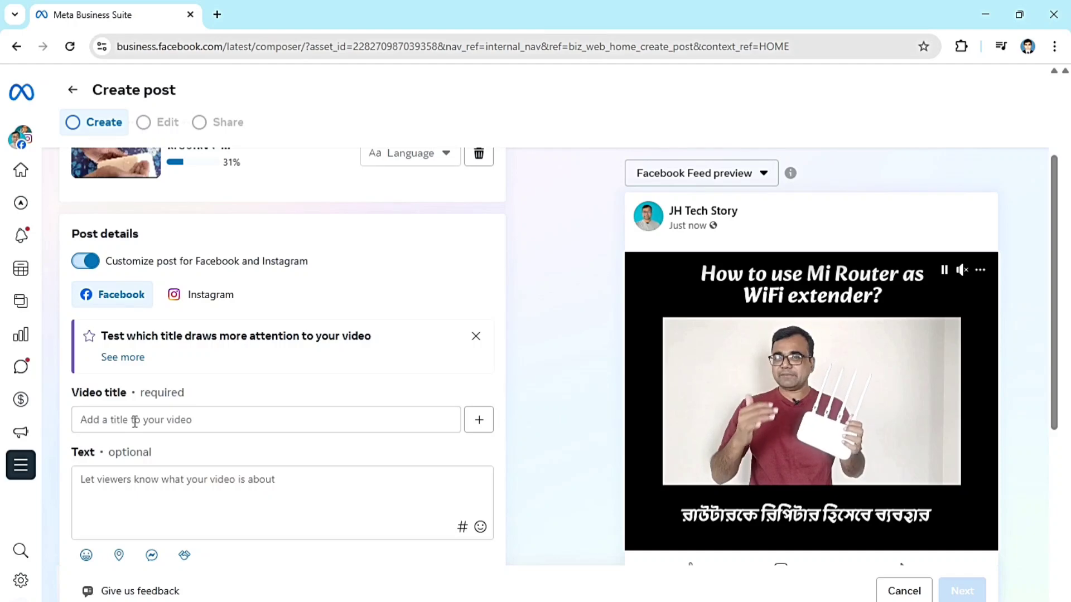
pyautogui.click(135, 421)
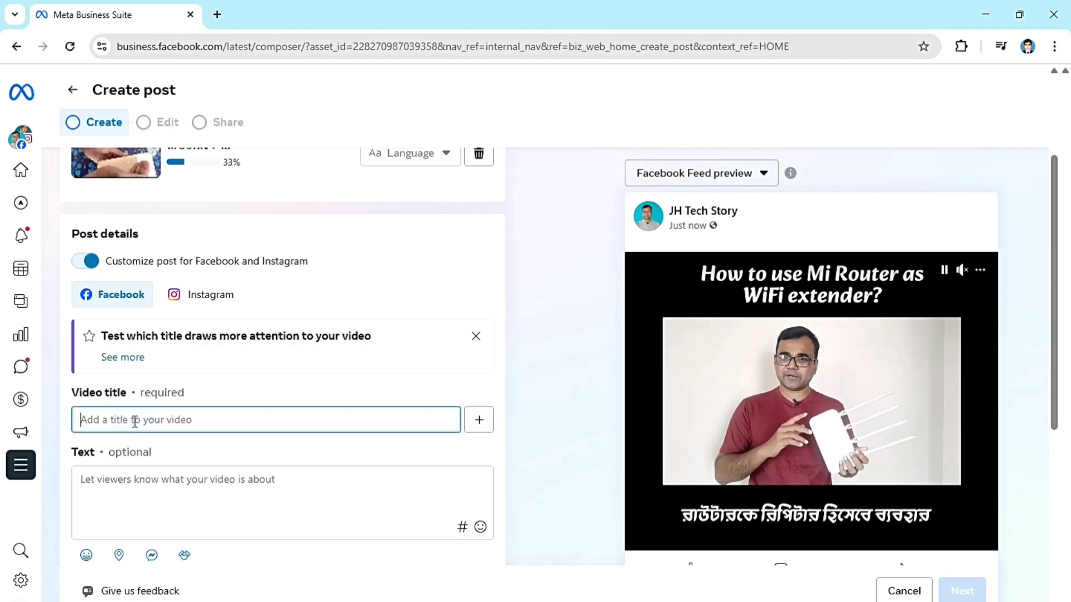
pyautogui.write('রাউটারকে কিভাবে রিপিটার হিসেবে ব্যবহার করবেন')
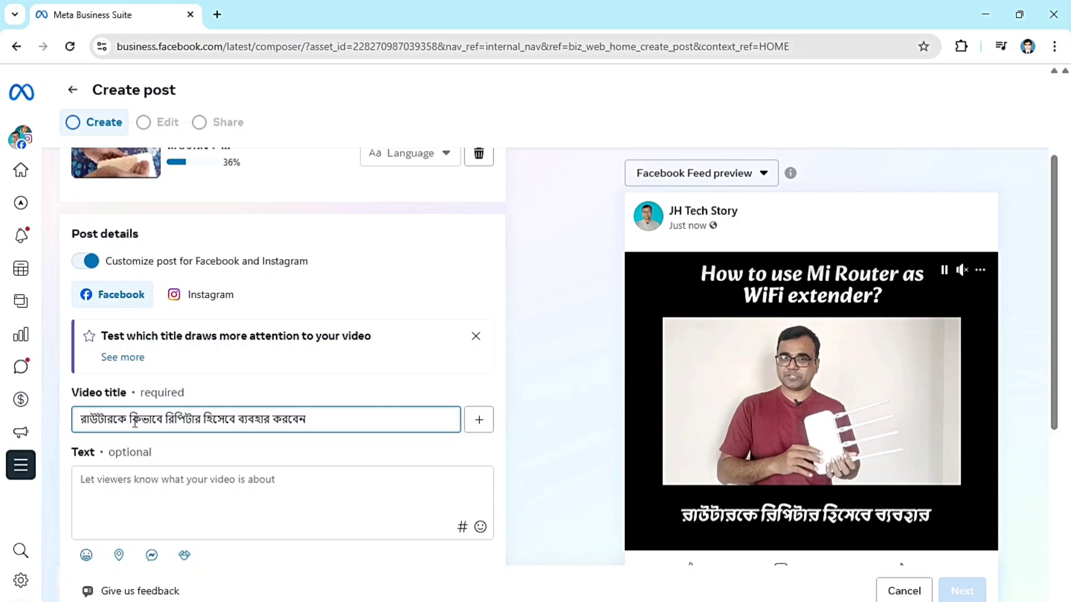
pyautogui.write('?')
# Copy the video title into the Facebook post text and add the hashtag #router after it.
pyautogui.hotkey('ctrl', 'a')
pyautogui.hotkey('ctrl', 'c')
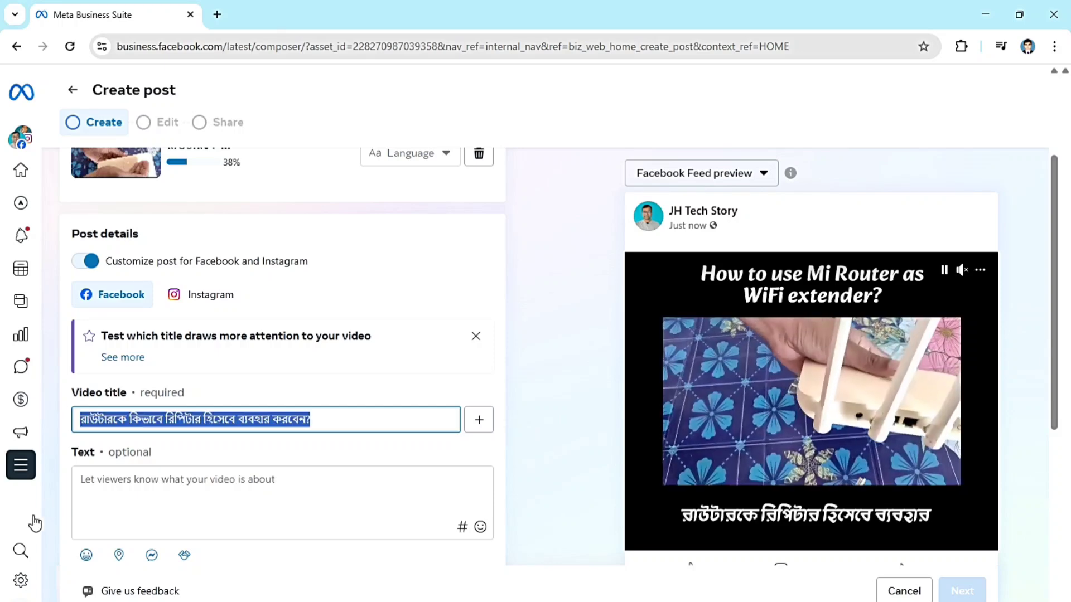
pyautogui.click(93, 478)
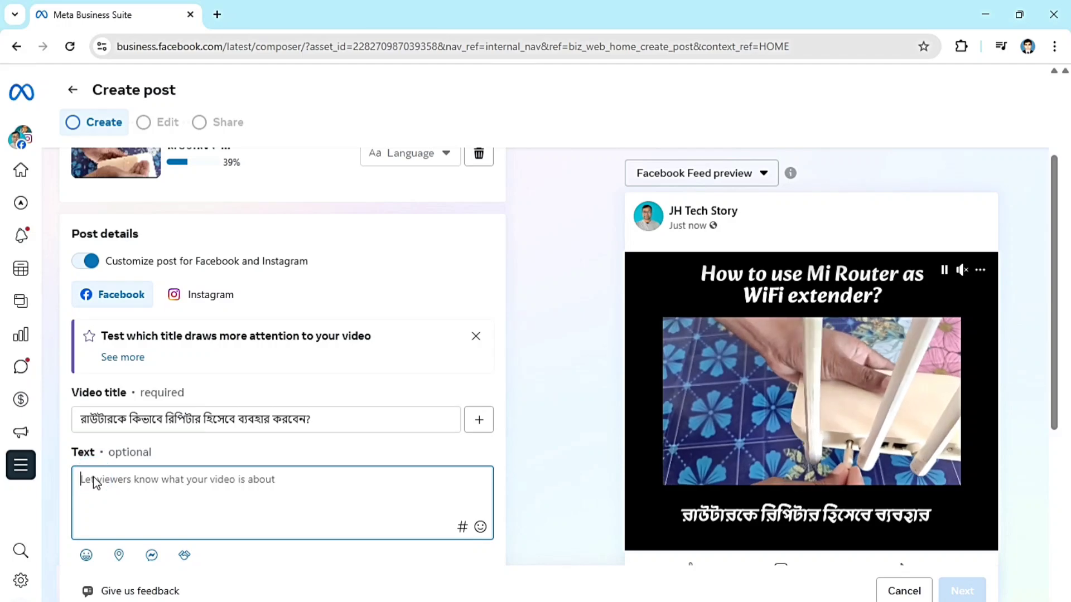
pyautogui.hotkey('ctrl', 'v')
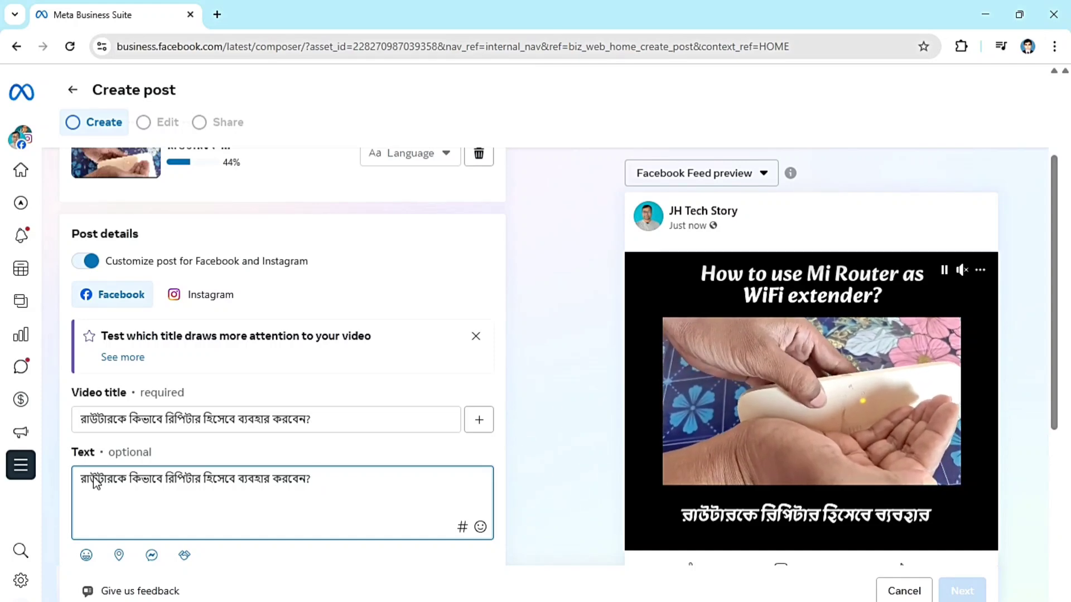
pyautogui.write('#')
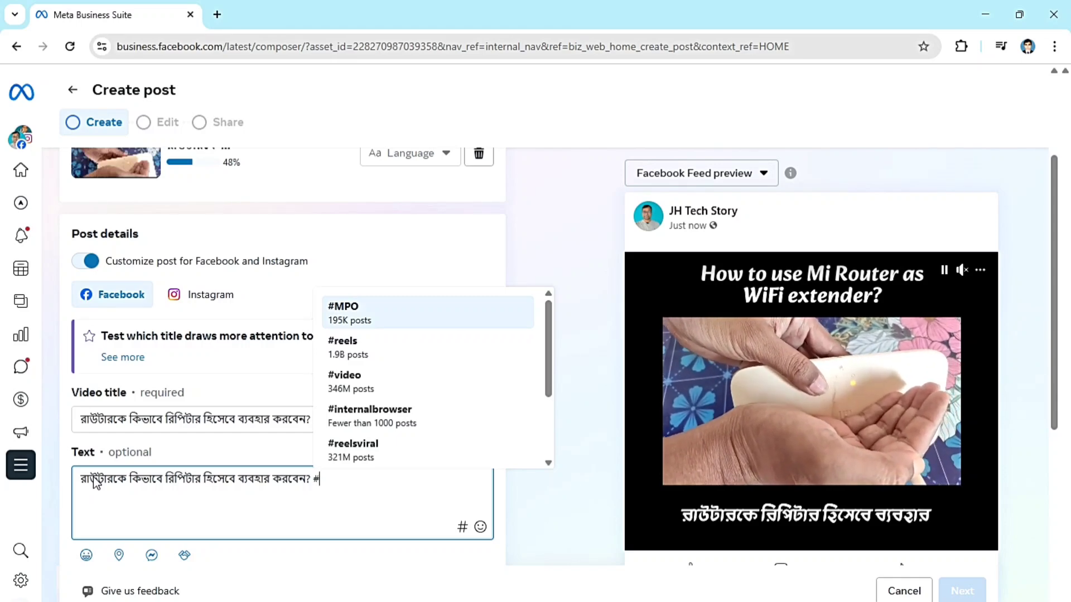
pyautogui.write('r')
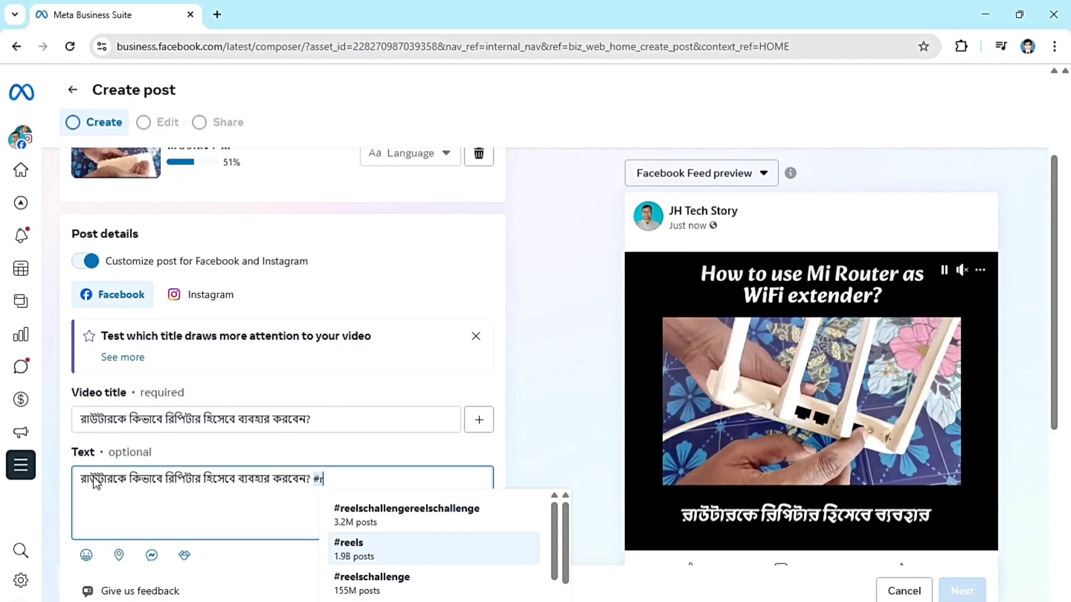
pyautogui.write('out')
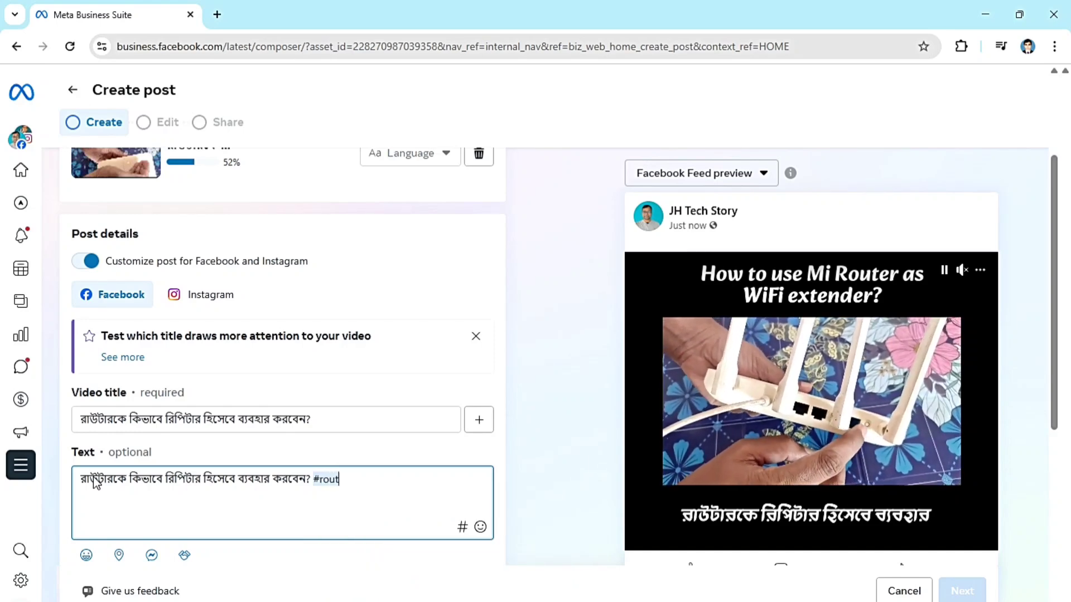
pyautogui.write('er')
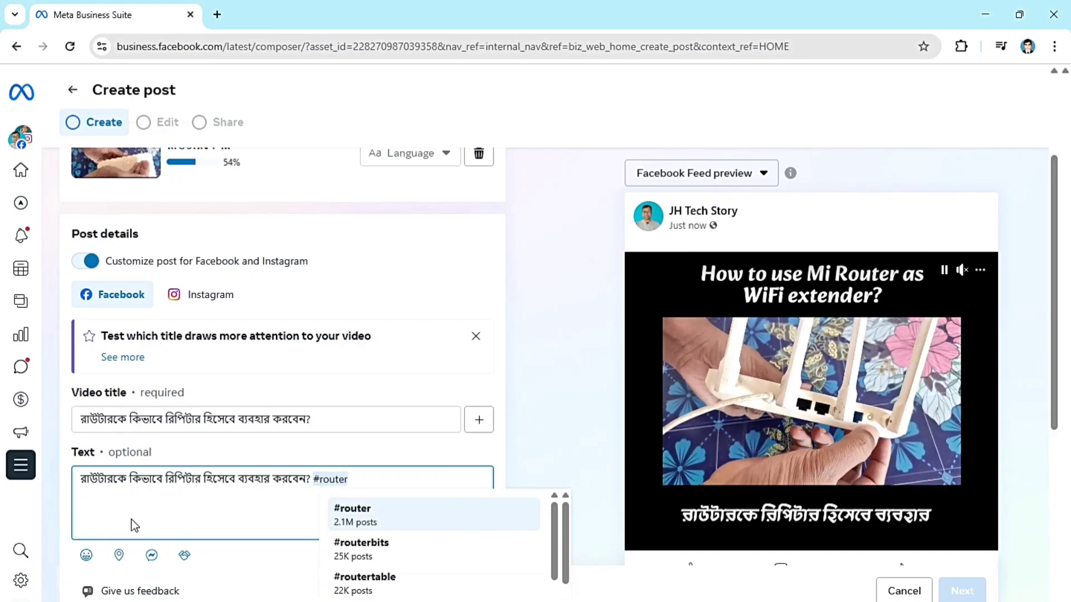
pyautogui.click(352, 523)
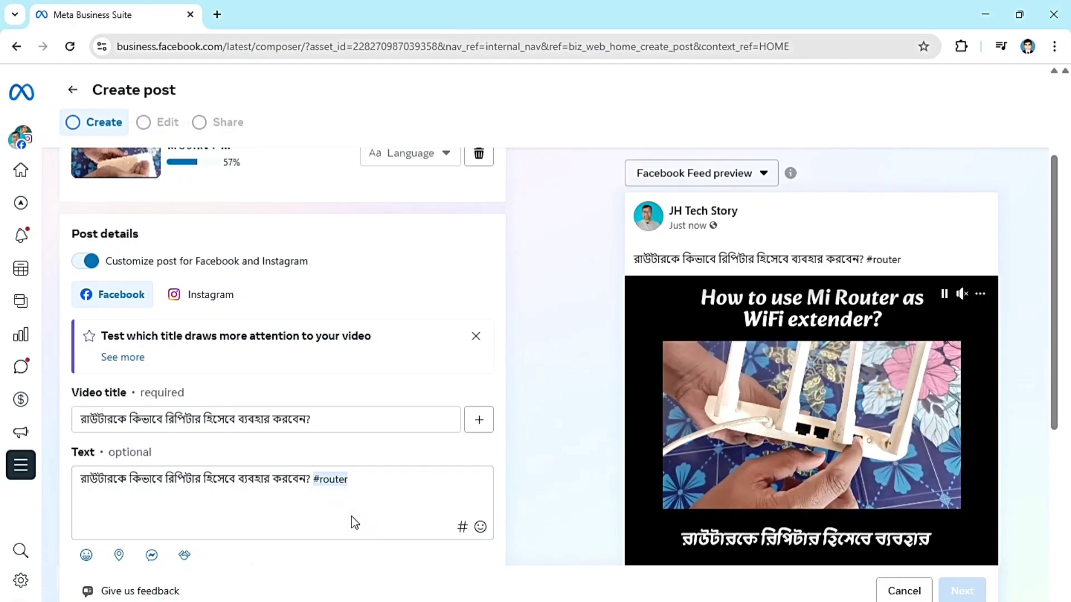
# Fill the Instagram reel caption with the copied title "রাউটারকে কিভাবে রিপিটার হিসেবে ব্যবহার করবেন?" followed by the hashtag #router.
pyautogui.click(211, 303)
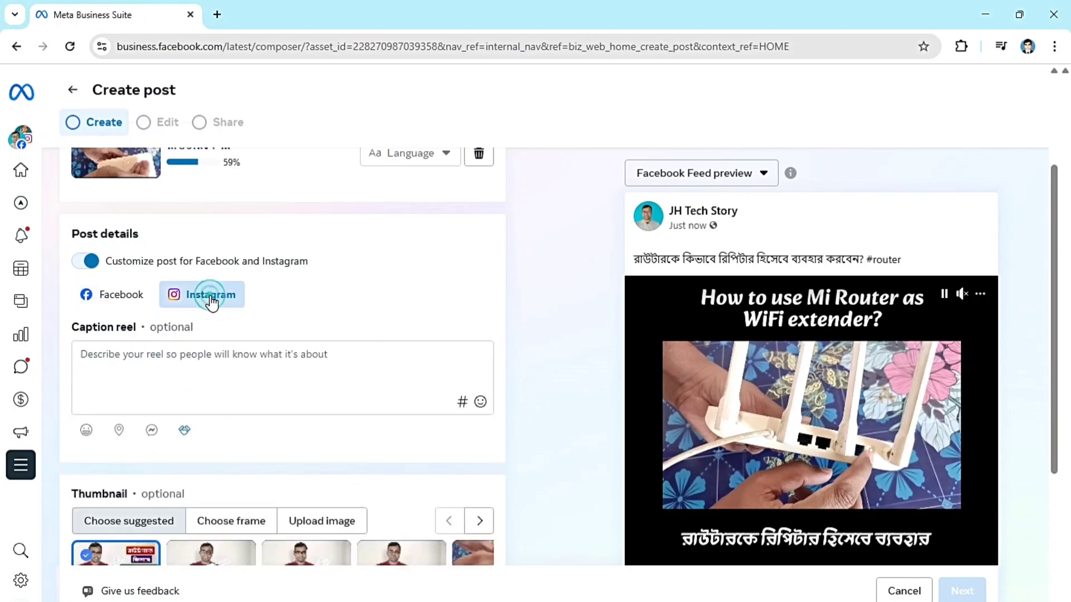
pyautogui.click(193, 354)
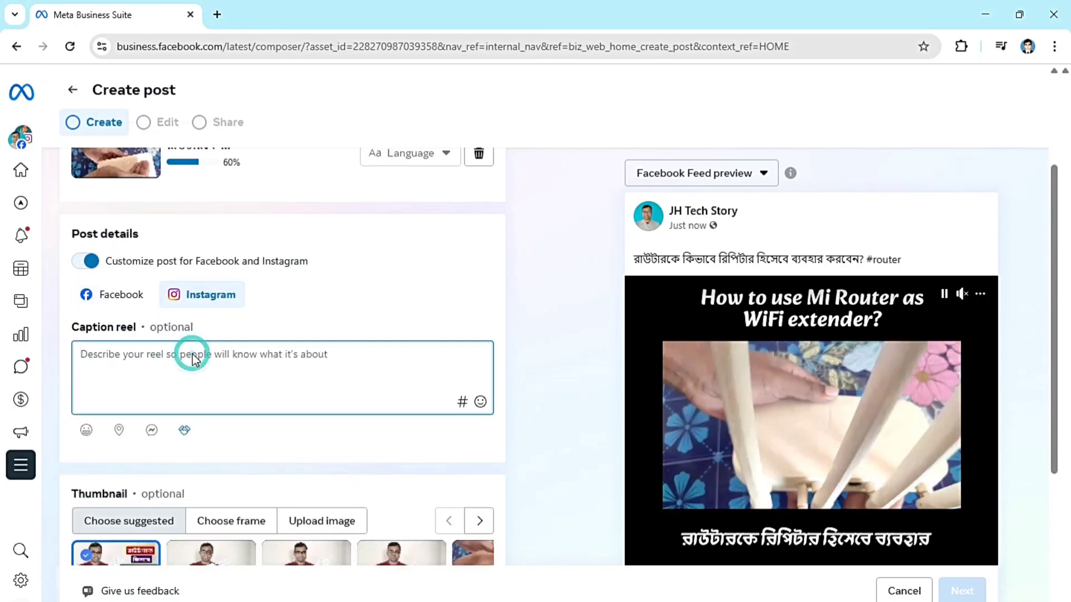
pyautogui.hotkey('ctrl', 'v')
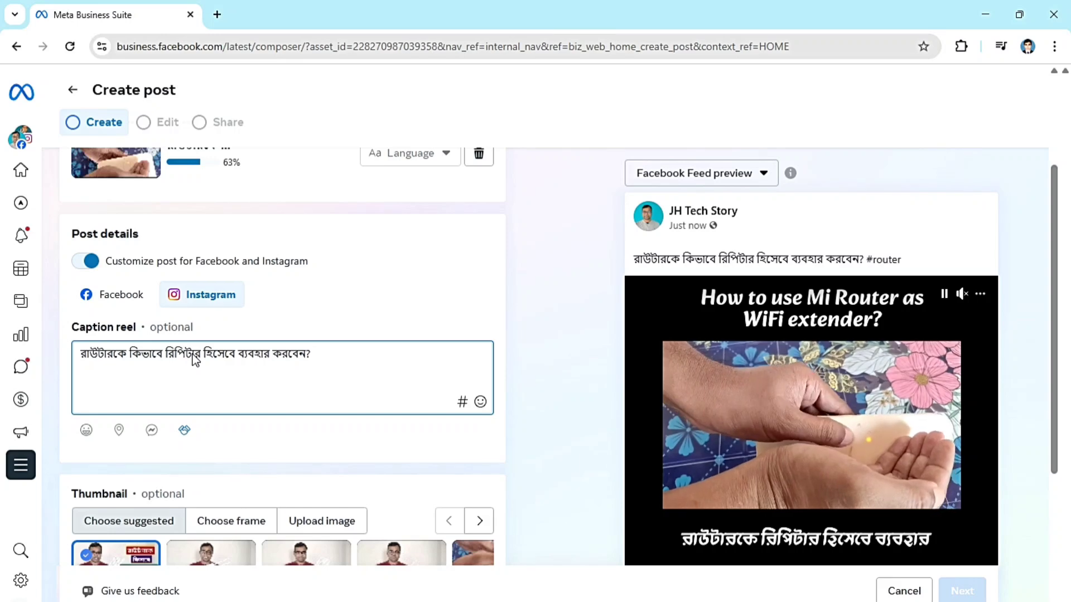
pyautogui.write('#')
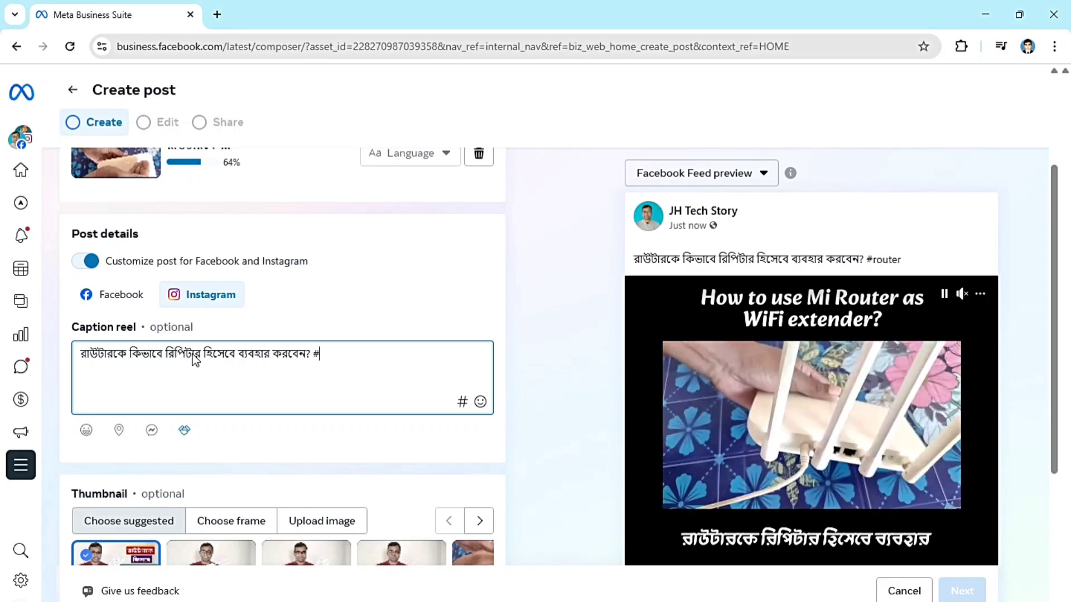
pyautogui.write('rou')
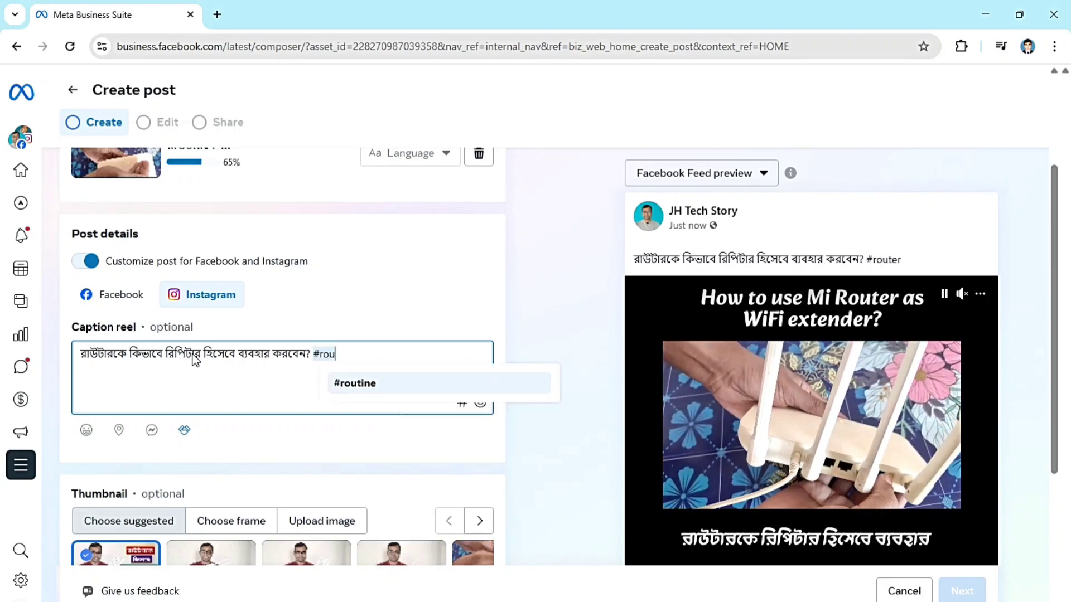
pyautogui.write('ter')
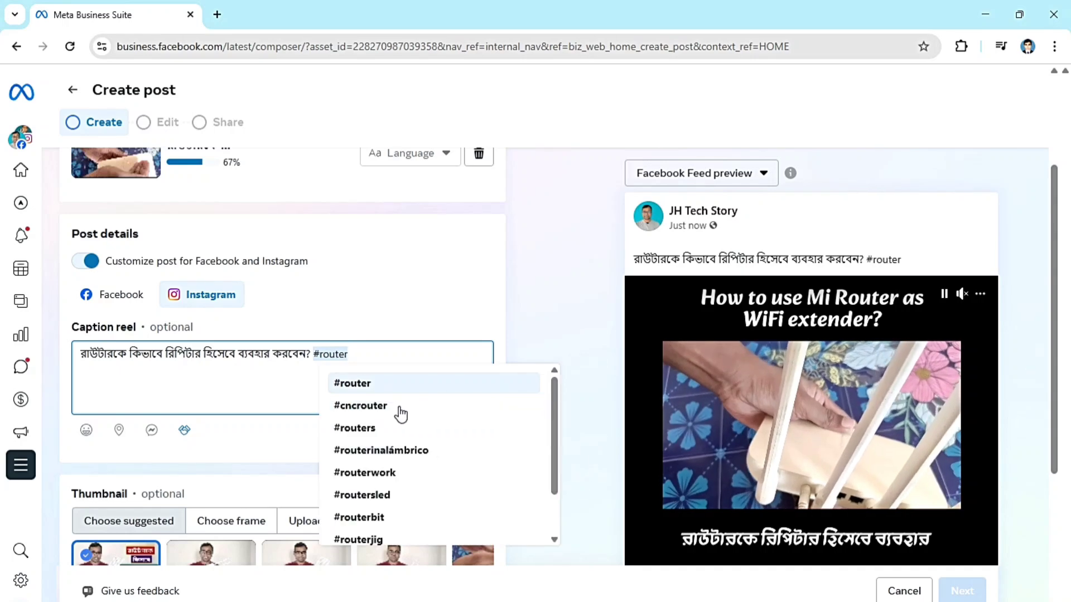
pyautogui.click(366, 385)
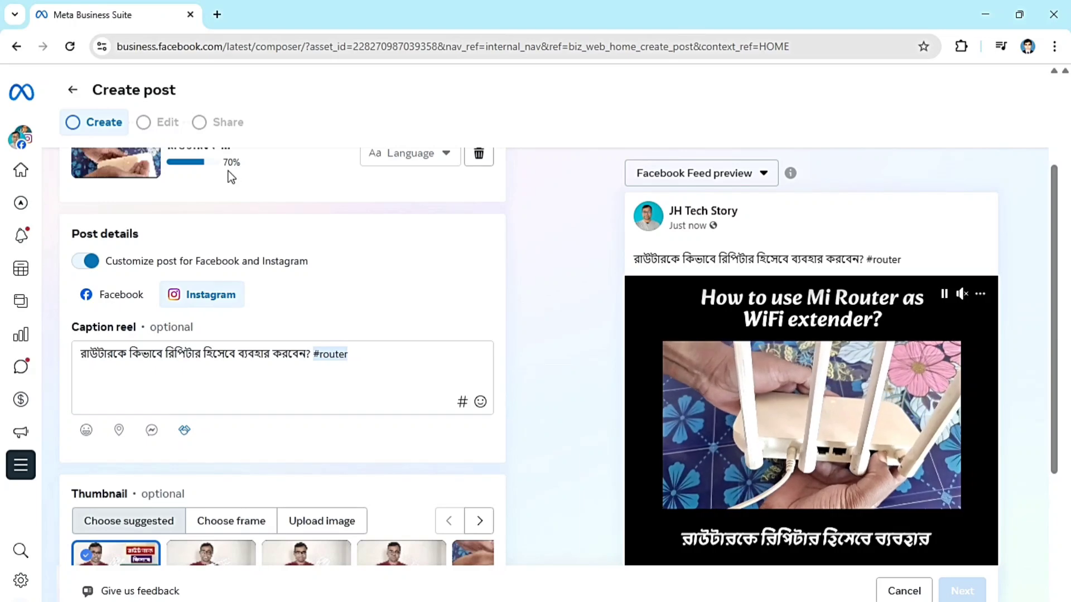
pyautogui.scroll(-4, 360, 267)
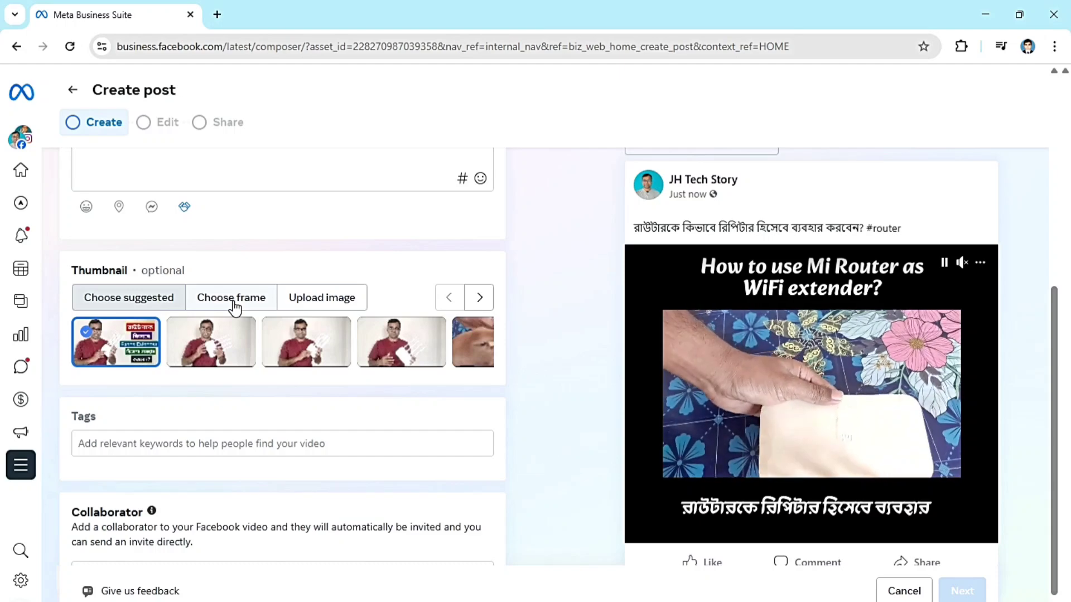
pyautogui.click(325, 304)
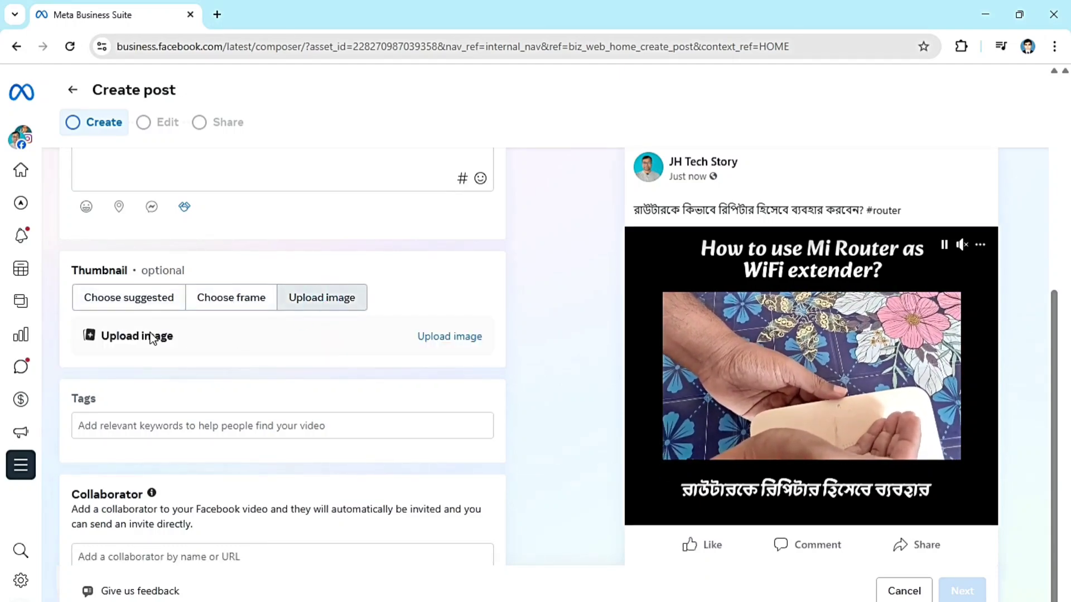
pyautogui.click(460, 336)
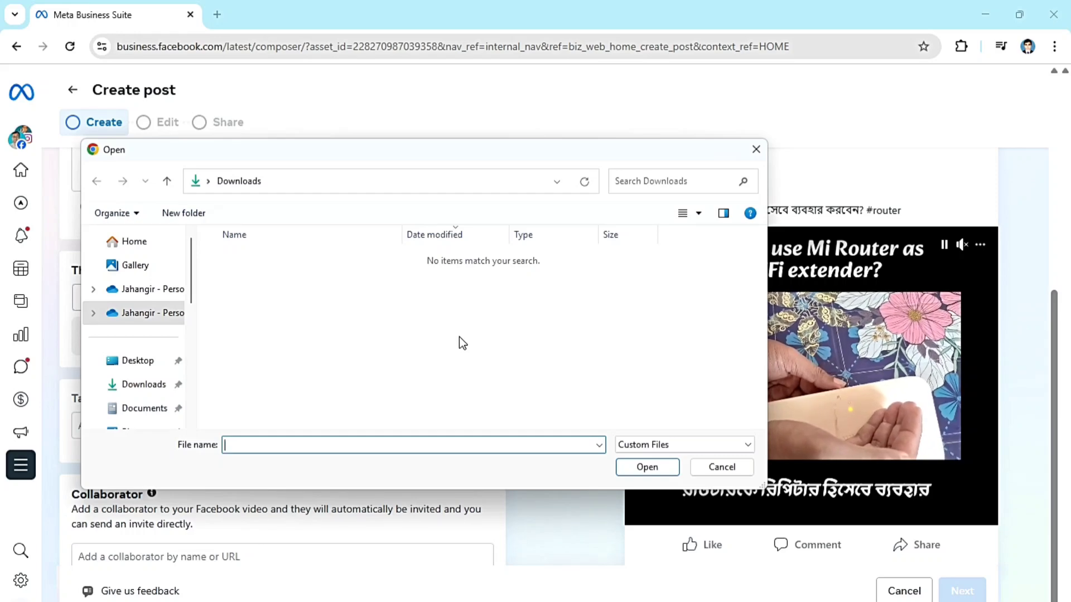
pyautogui.click(752, 149)
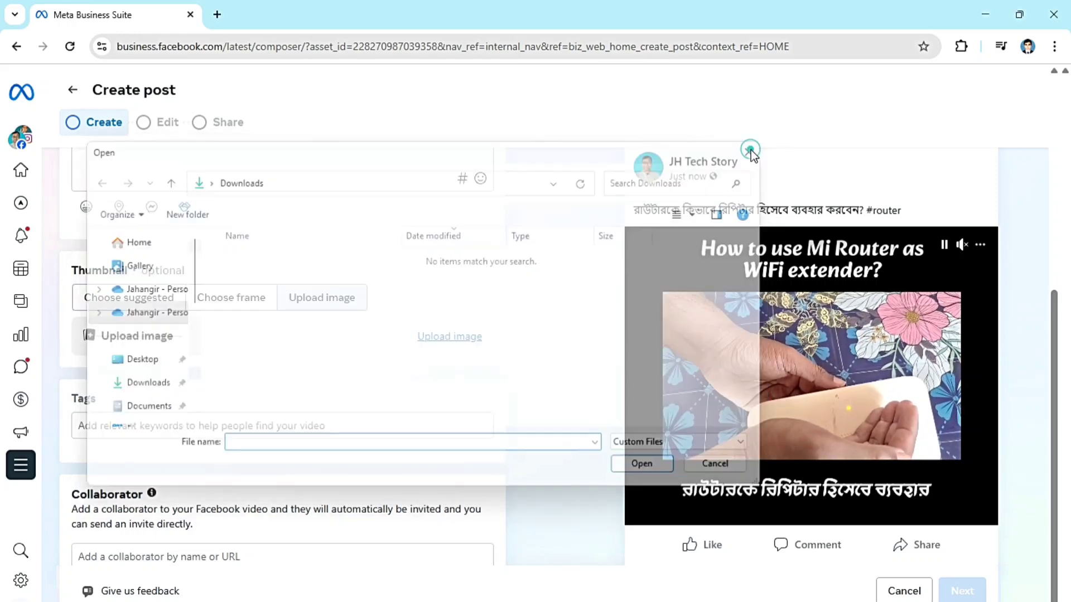
pyautogui.scroll(2, 296, 359)
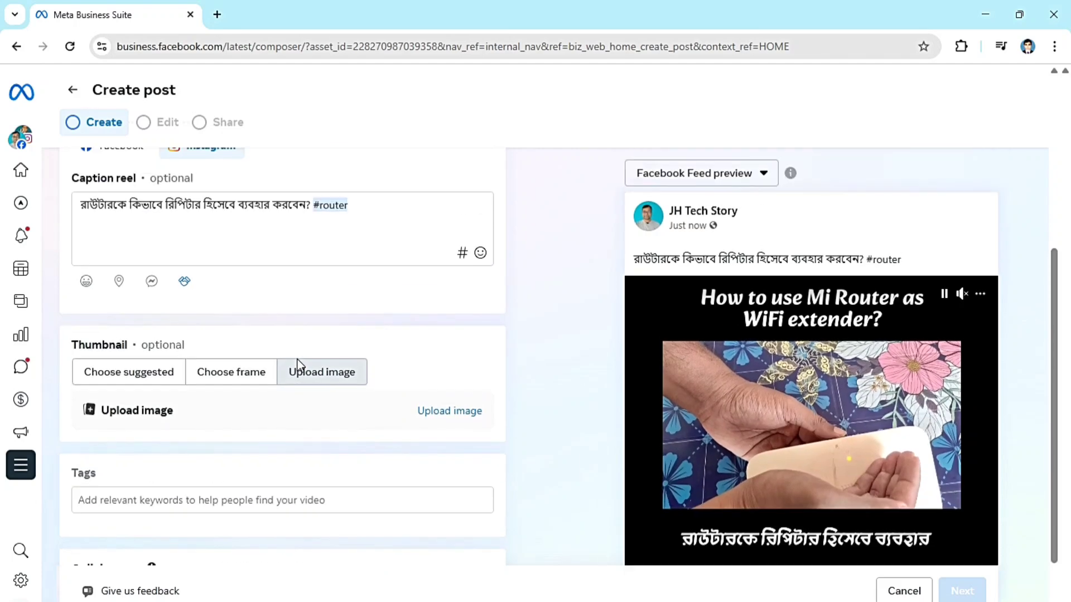
pyautogui.scroll(5, 299, 367)
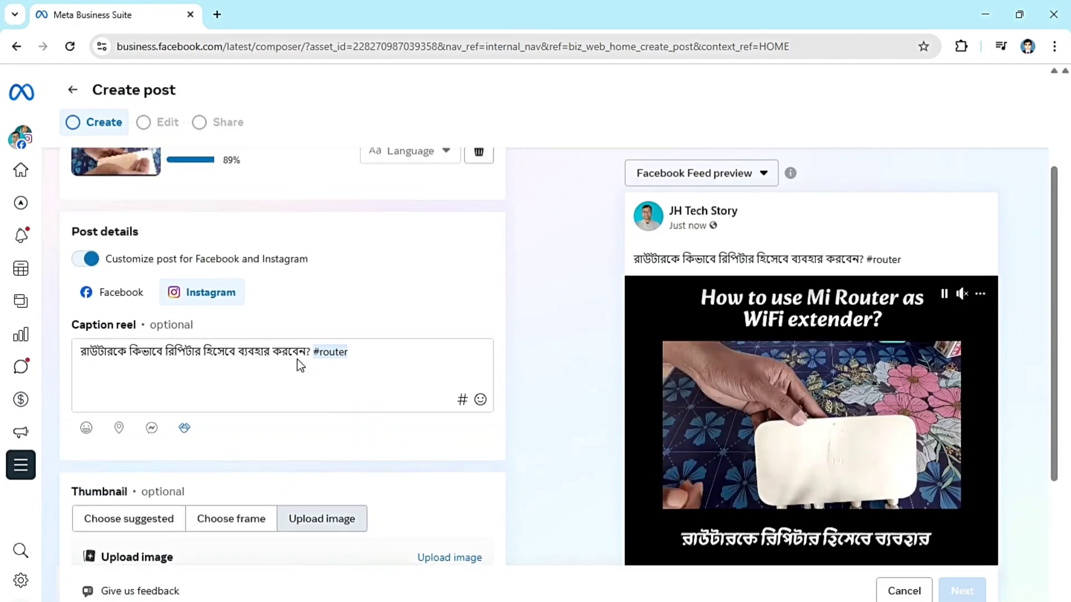
pyautogui.scroll(-4, 299, 365)
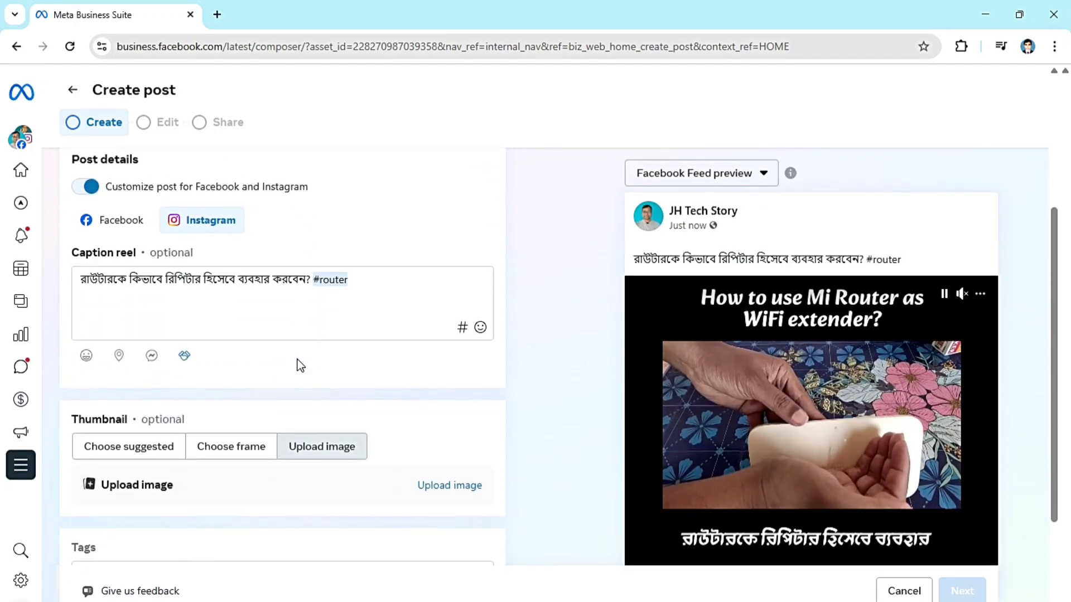
pyautogui.scroll(-1, 299, 366)
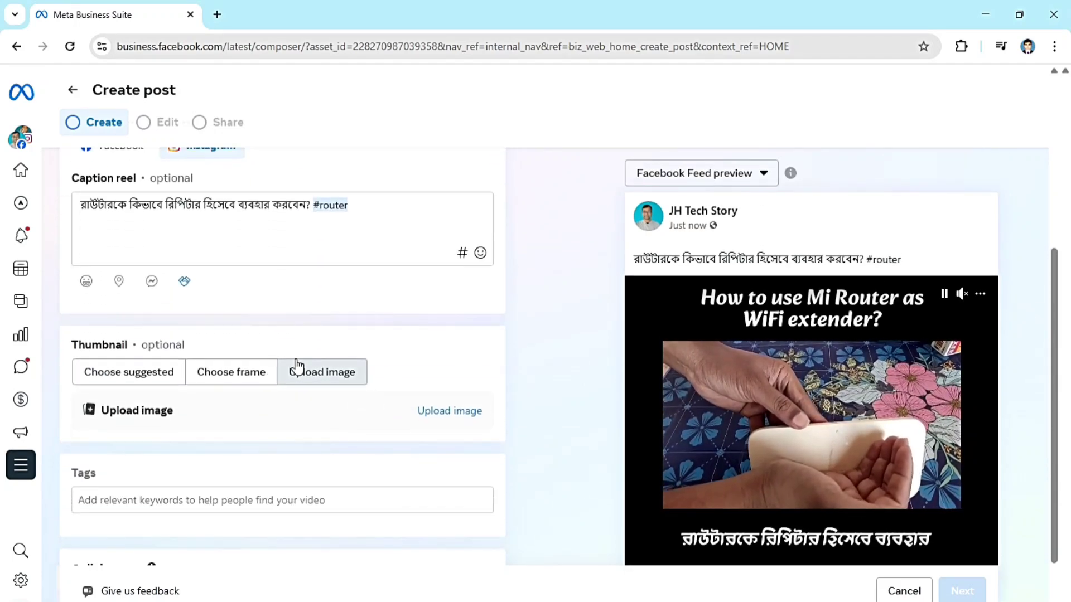
pyautogui.click(123, 378)
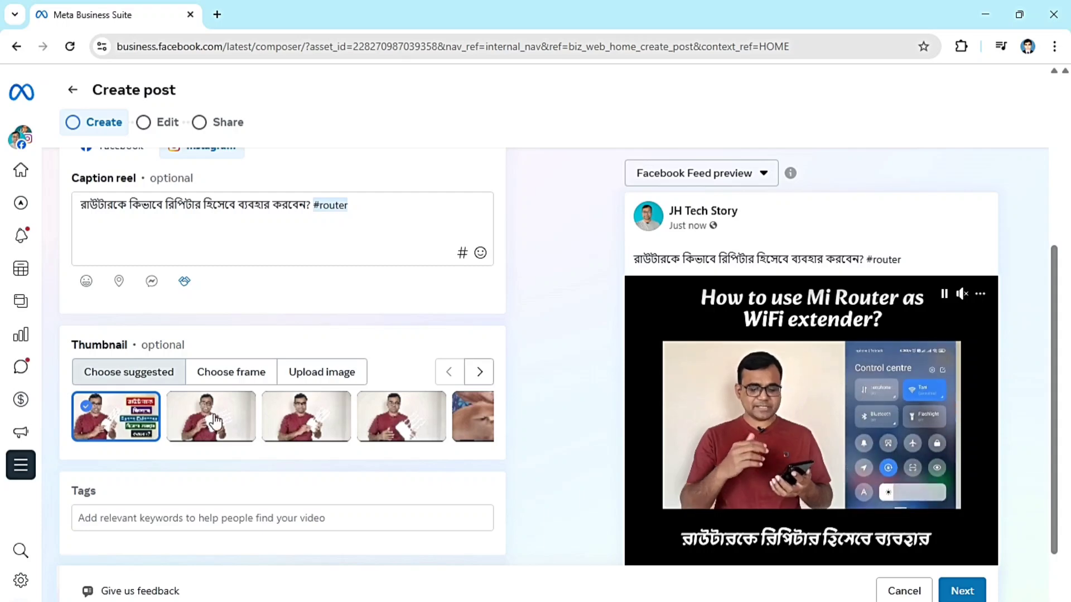
# Add the tags "রাউটারকে কিভাবে রিপিটার হিসেবে ব্যবহার করবেন?" and "router" to the video.
pyautogui.click(148, 523)
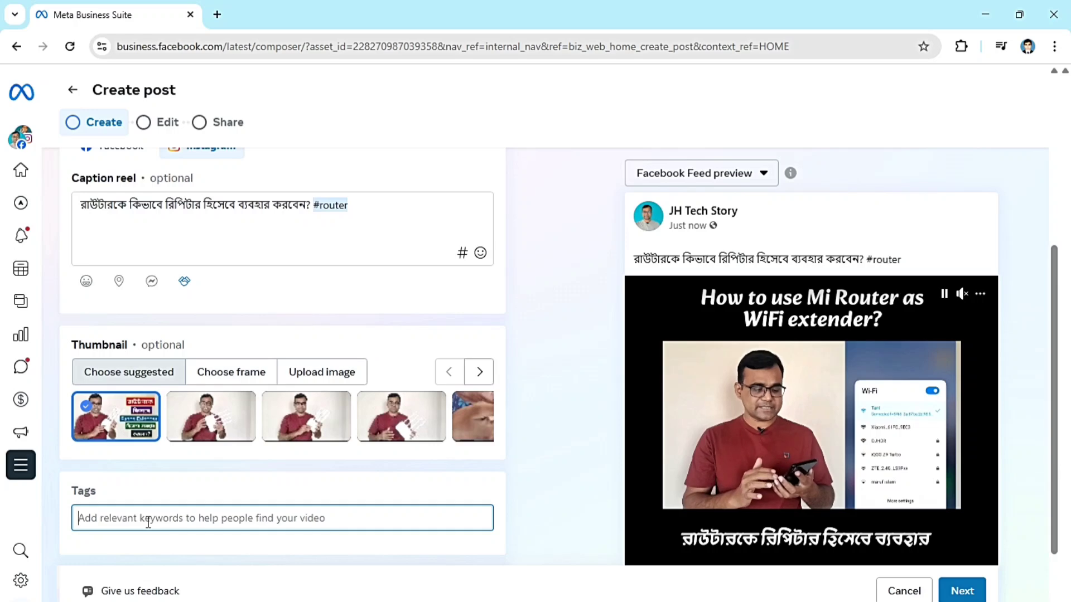
pyautogui.write('রাউটারকে কিভাবে রিপিটার হিসেবে ব্যবহার করবেন?')
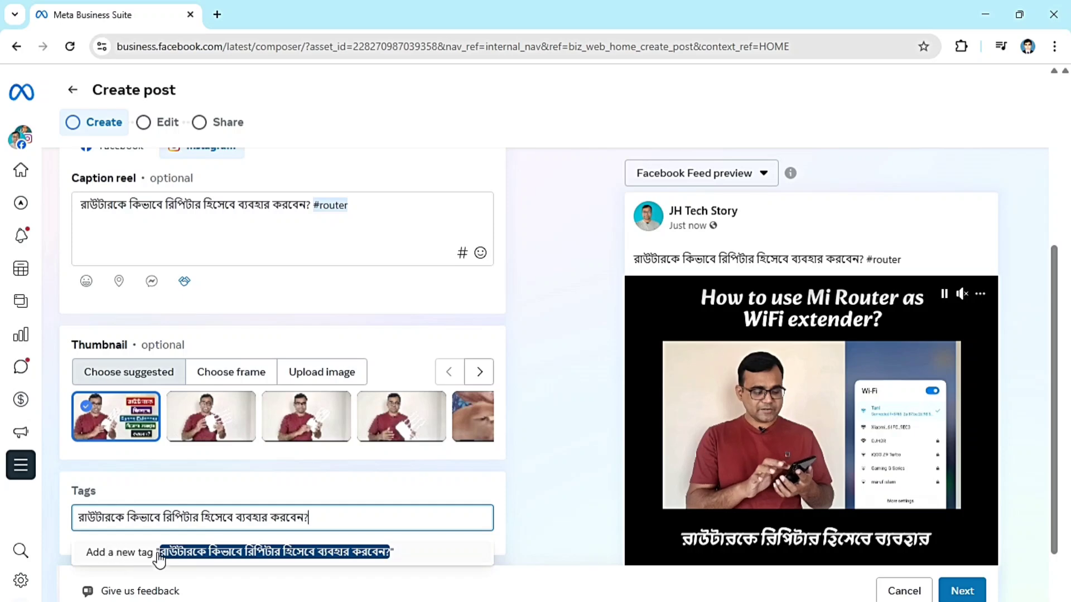
pyautogui.click(226, 556)
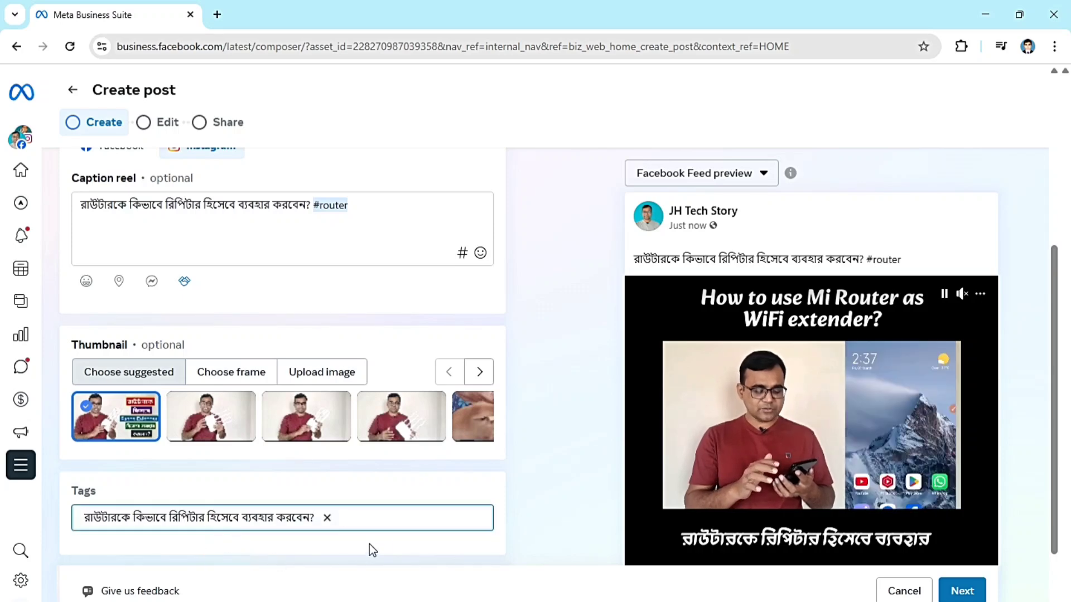
pyautogui.write('routy')
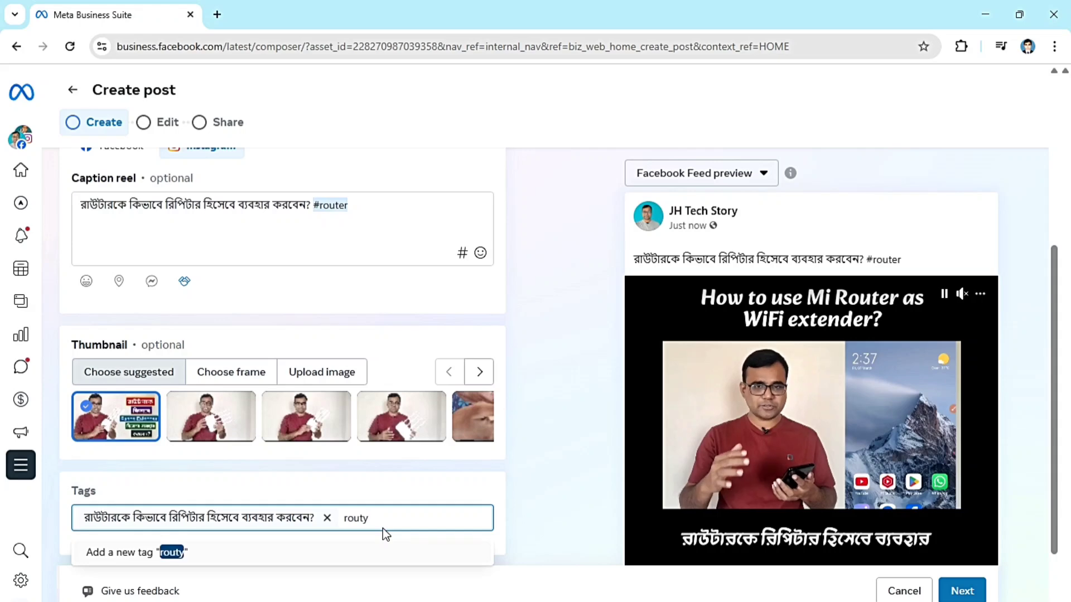
pyautogui.press('BackSpace')
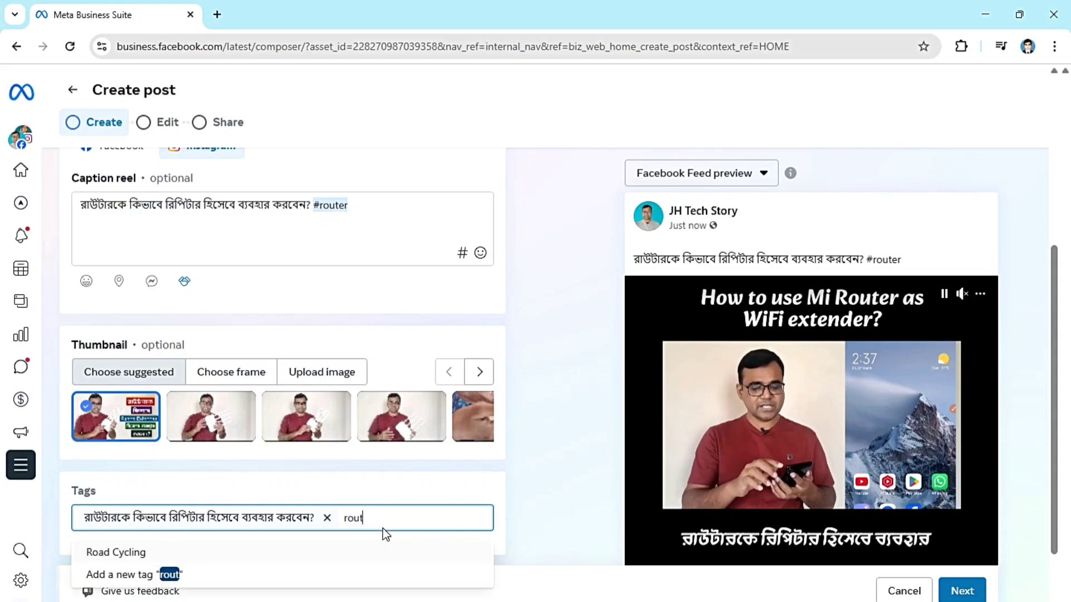
pyautogui.write('er')
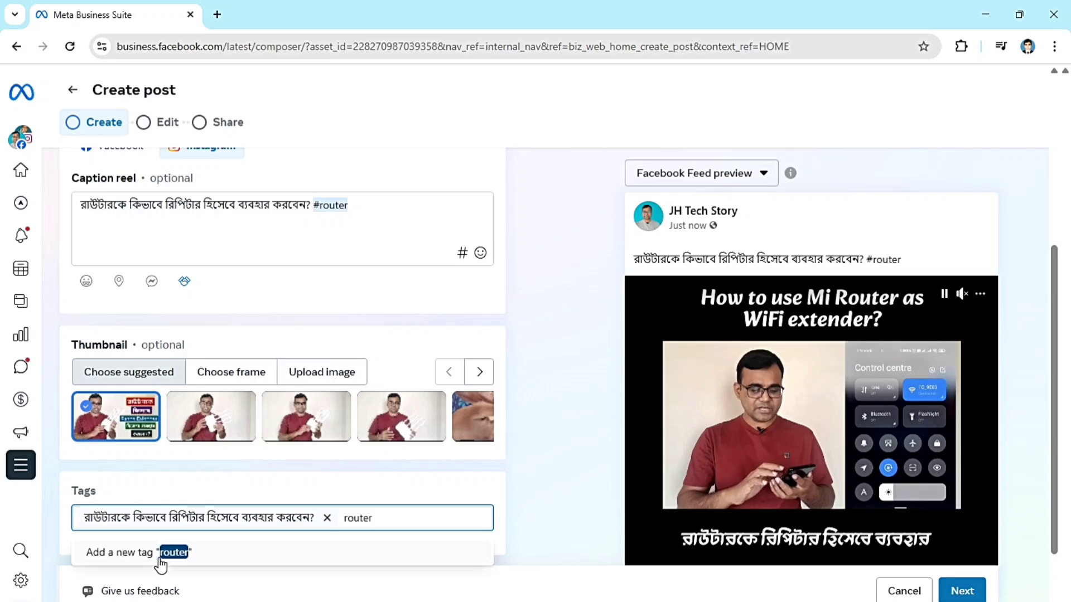
pyautogui.click(167, 554)
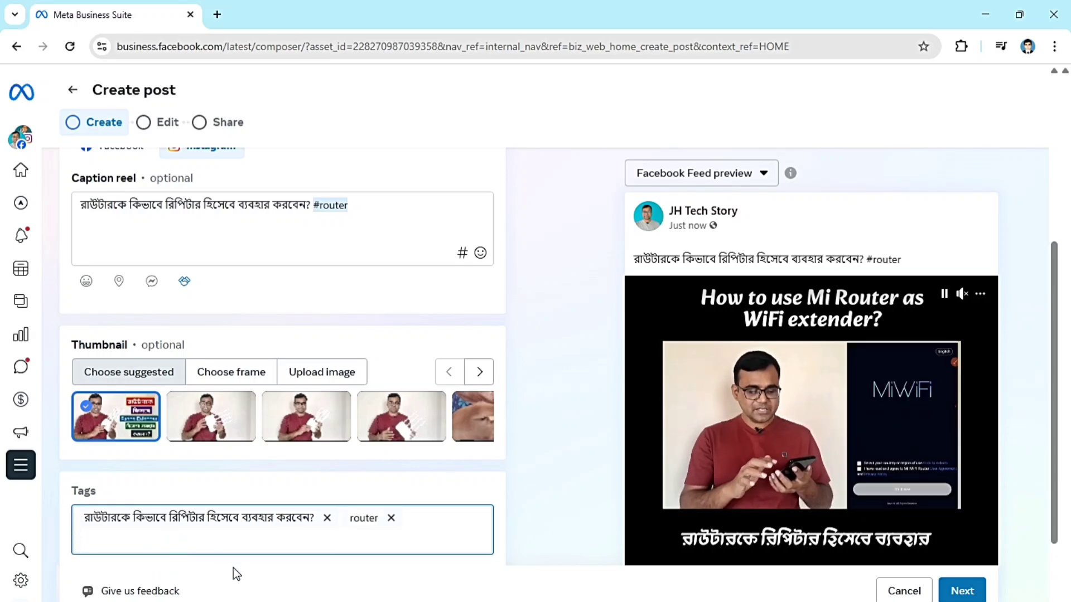
# Add the page Jahangir Math Academy as a collaborator on the Facebook video and proceed to the Edit stage.
pyautogui.scroll(-3, 233, 567)
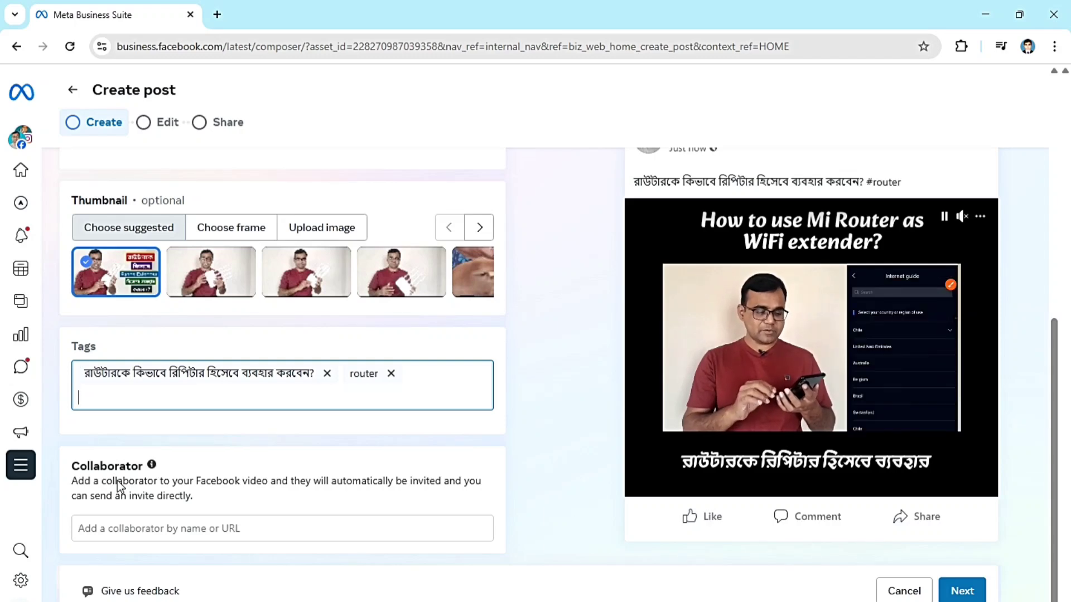
pyautogui.click(253, 530)
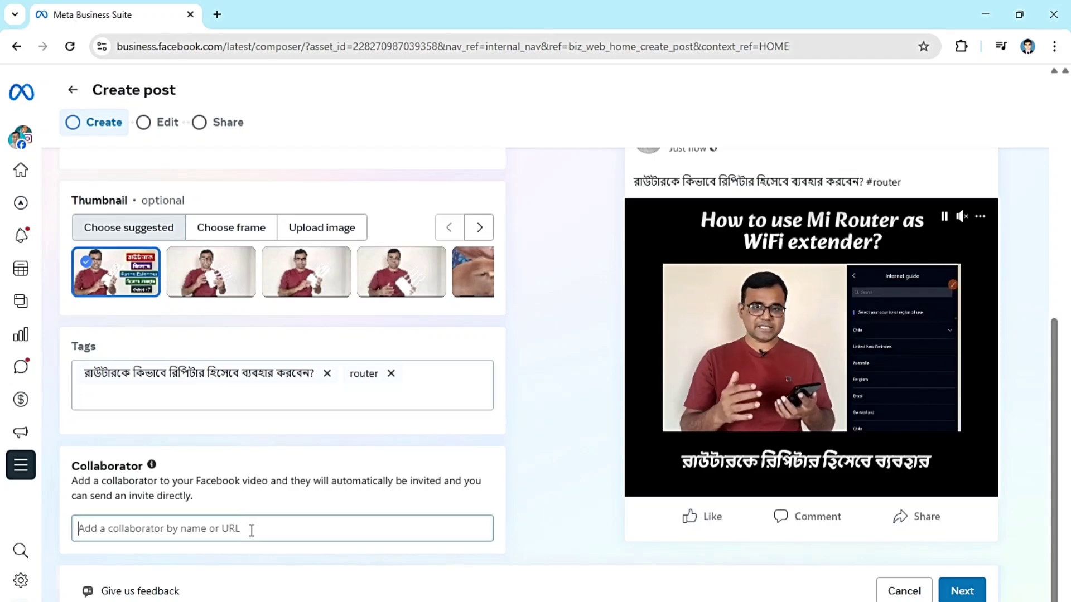
pyautogui.write('jah')
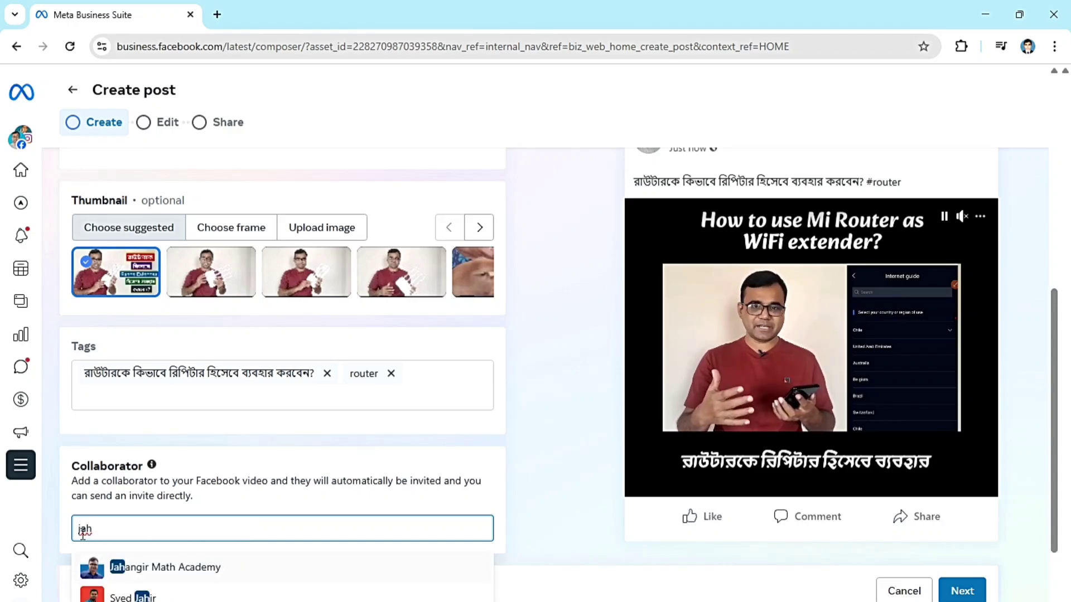
pyautogui.click(151, 569)
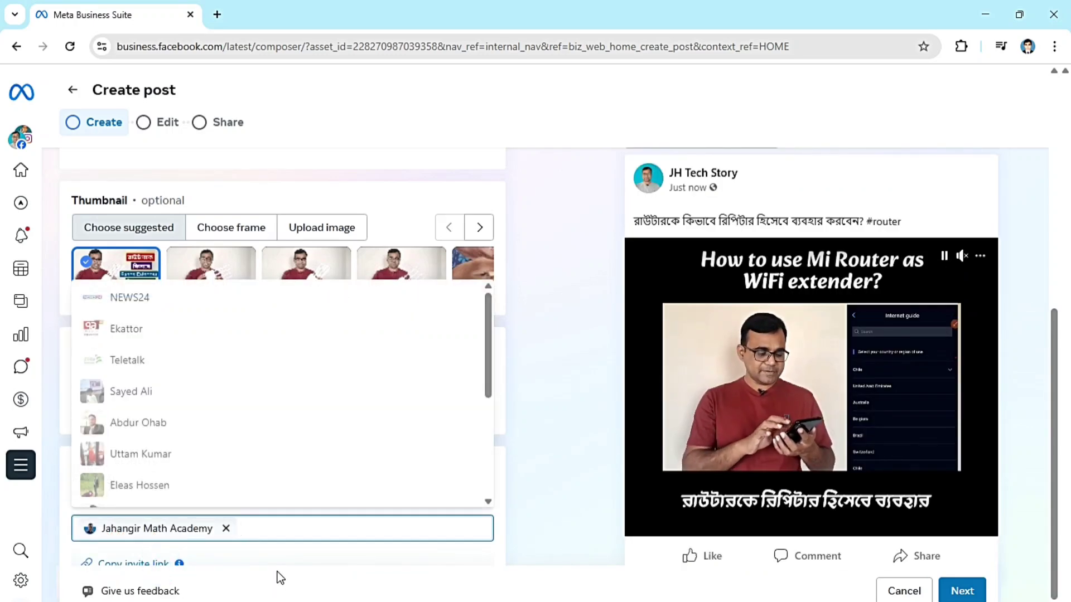
pyautogui.scroll(-1, 277, 570)
pyautogui.scroll(10, 276, 570)
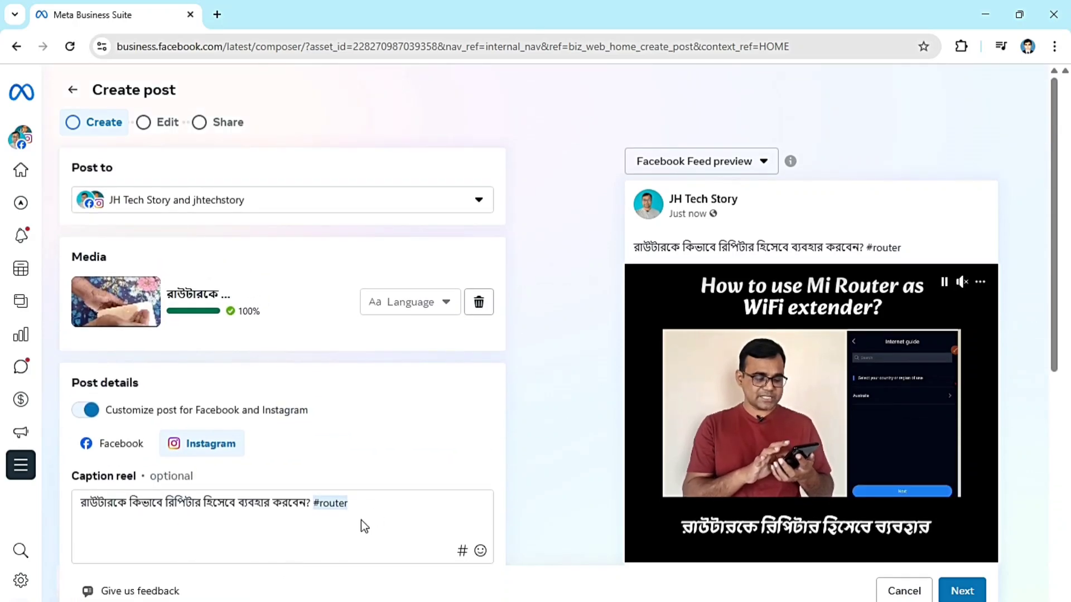
pyautogui.click(963, 592)
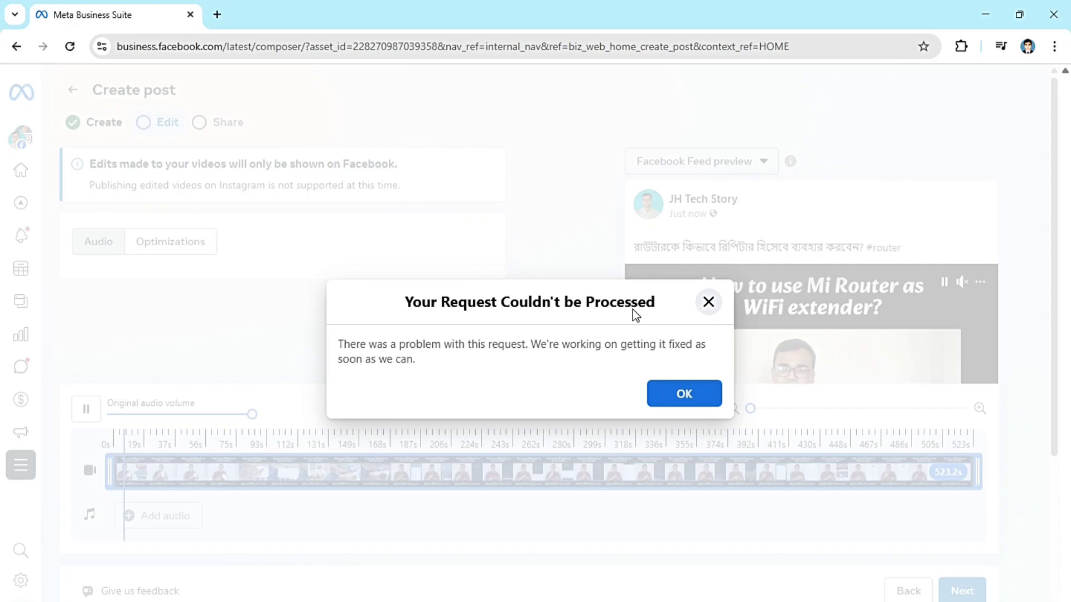
pyautogui.click(690, 400)
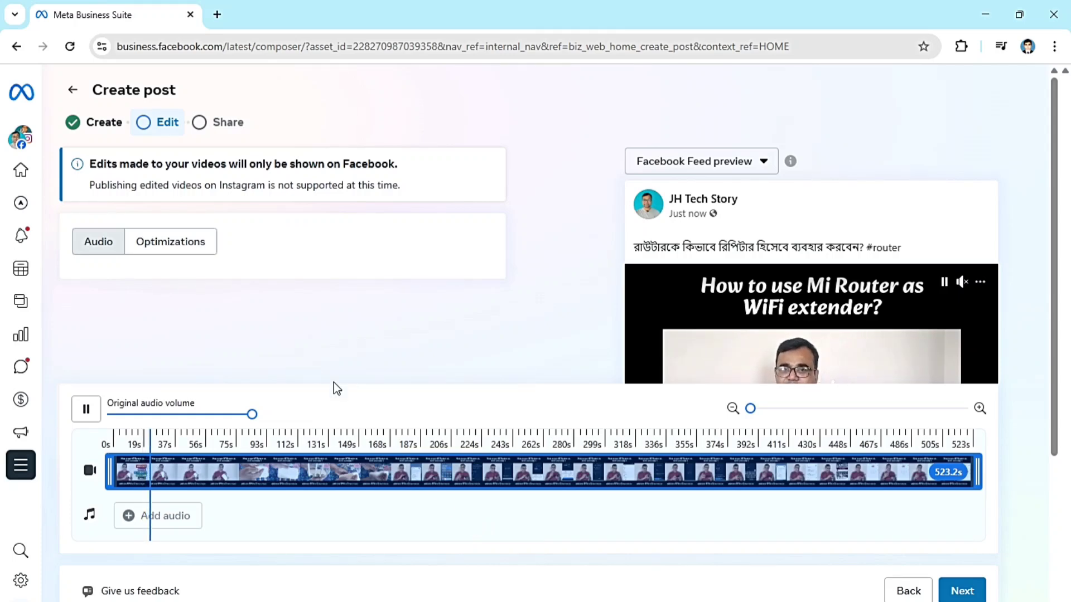
# Try Audio Optimizations at different strengths on the video and switch the option off again.
pyautogui.click(177, 251)
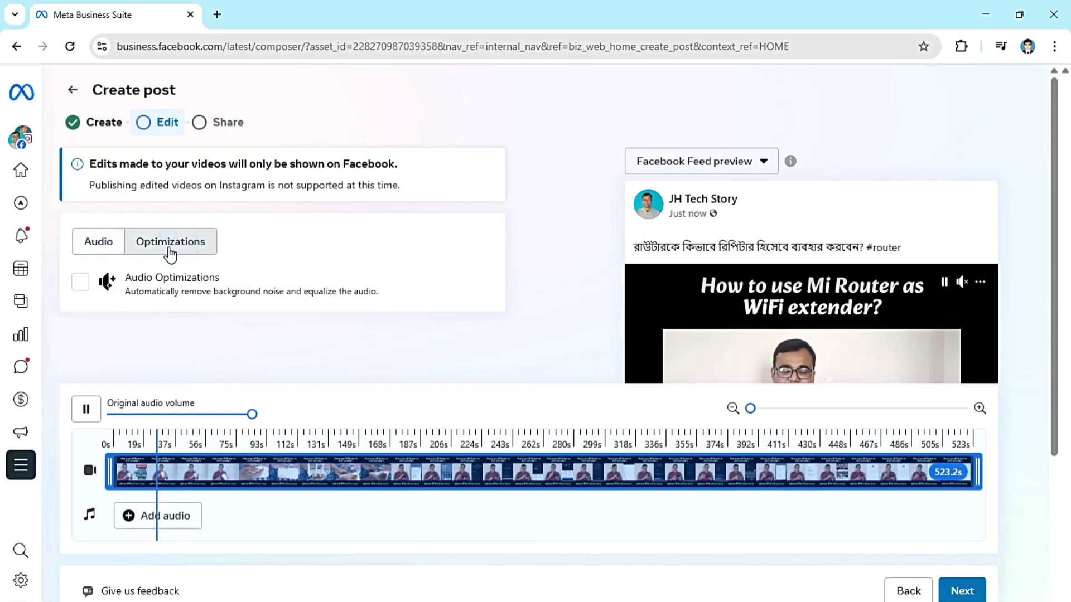
pyautogui.click(82, 283)
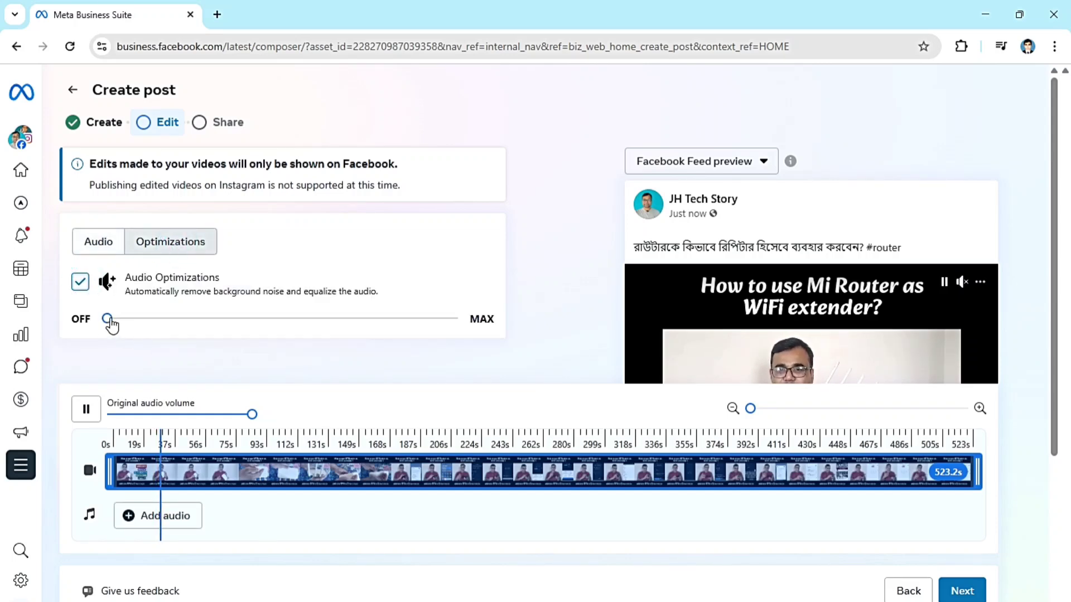
pyautogui.moveTo(106, 319); pyautogui.dragTo(377, 340)
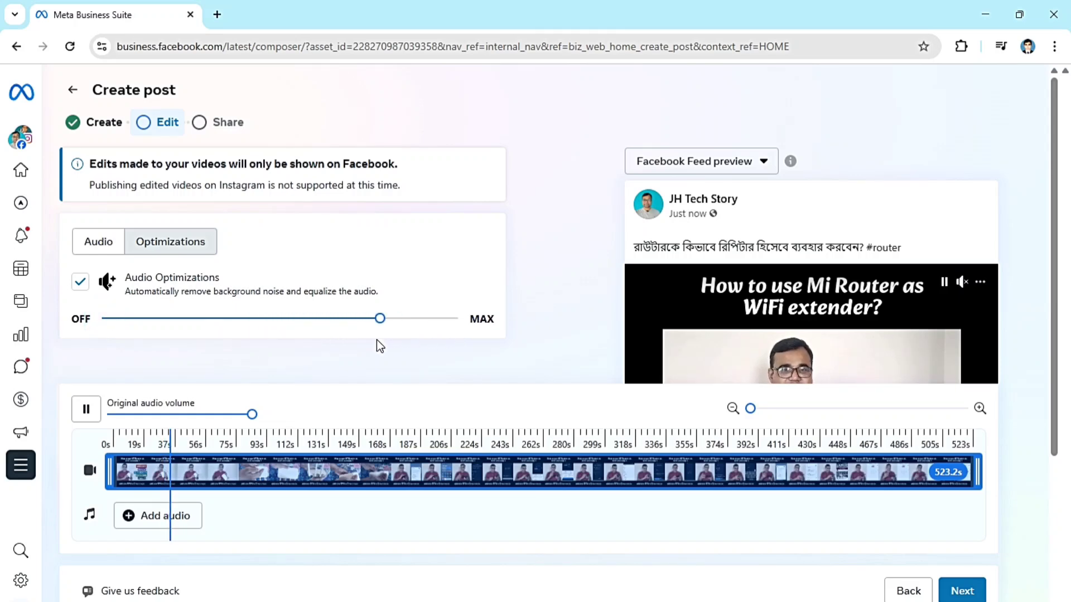
pyautogui.moveTo(377, 341); pyautogui.dragTo(447, 327)
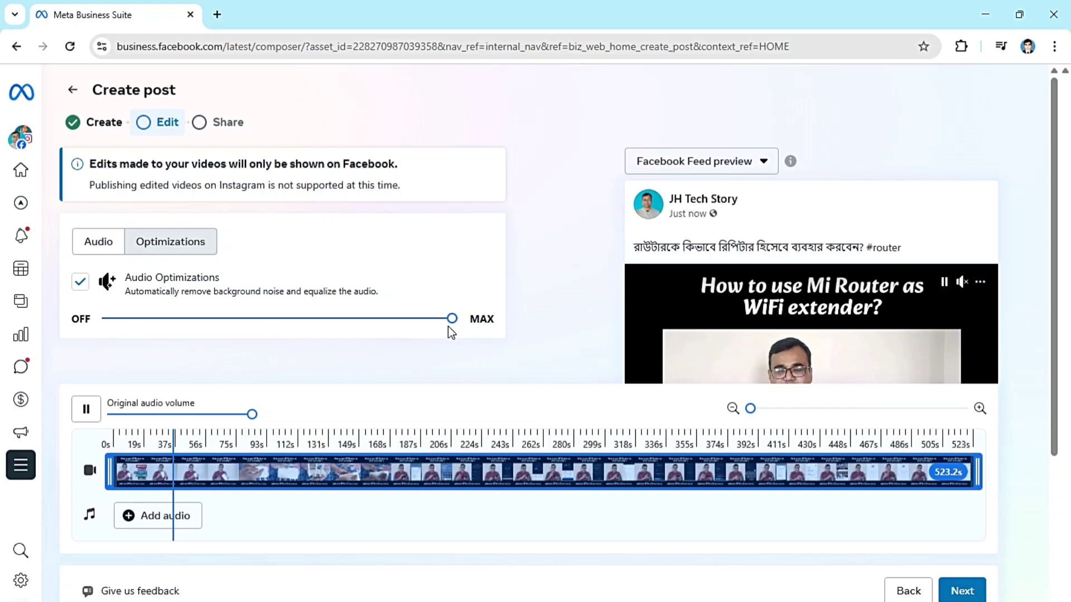
pyautogui.moveTo(447, 327); pyautogui.dragTo(145, 335)
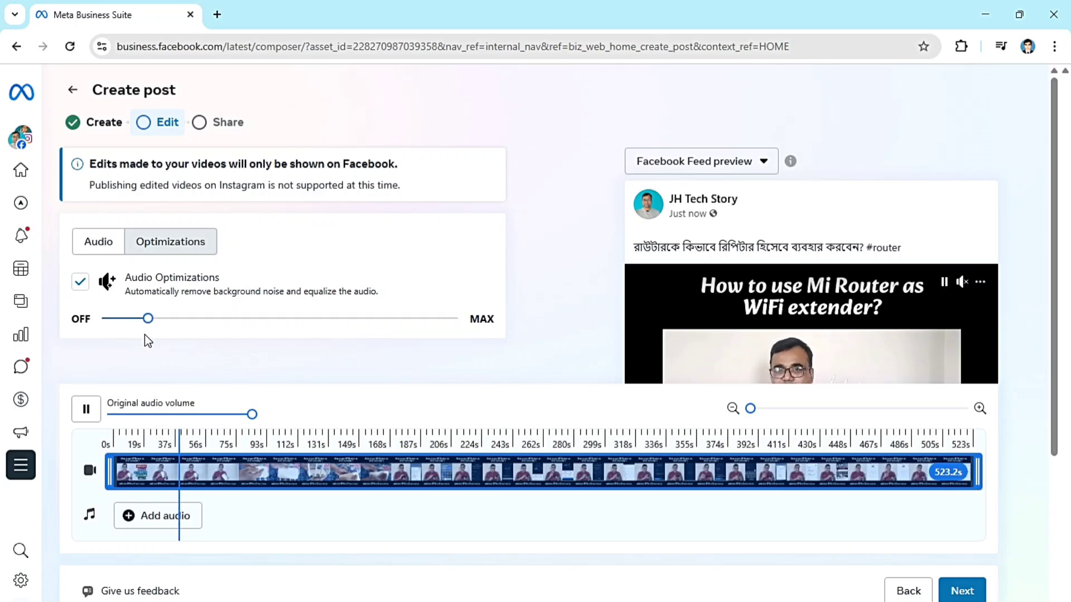
pyautogui.click(80, 284)
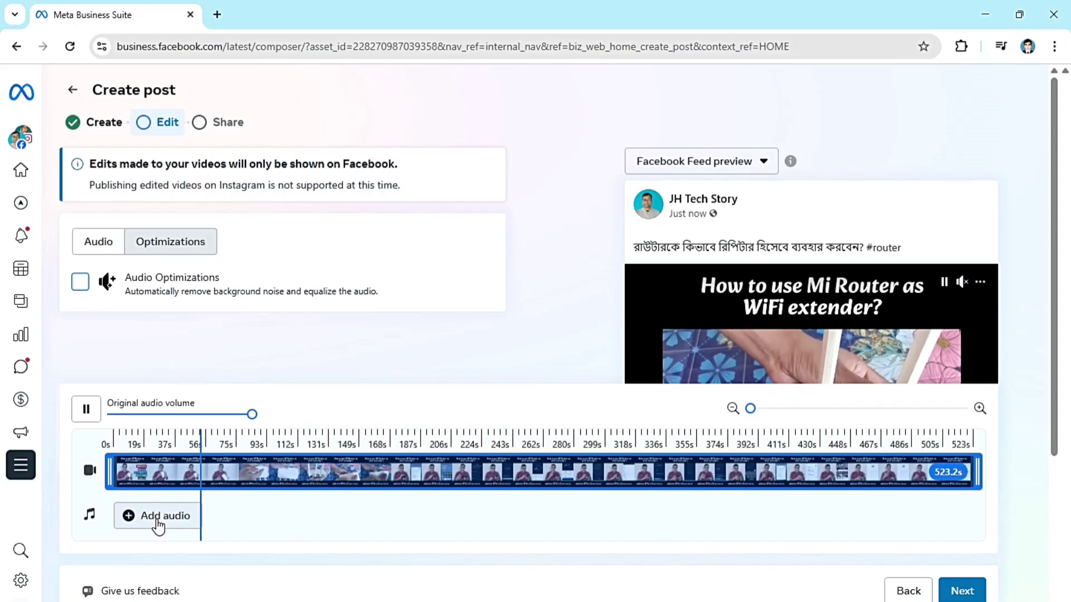
# Proceed to the Share stage and schedule the video for Mar 10, 2025 on both Facebook and Instagram.
pyautogui.click(956, 598)
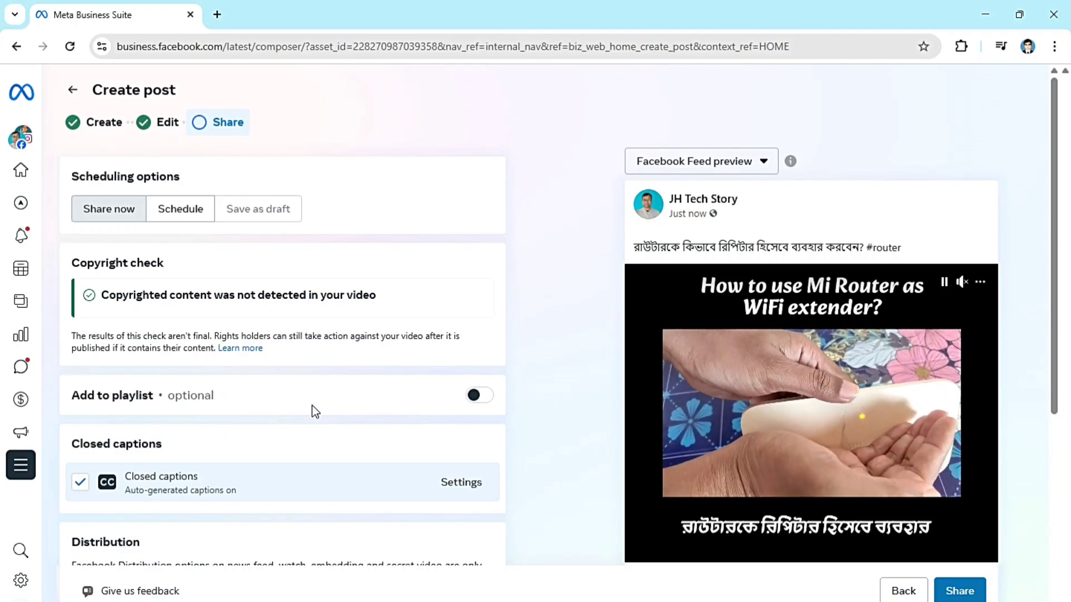
pyautogui.click(180, 218)
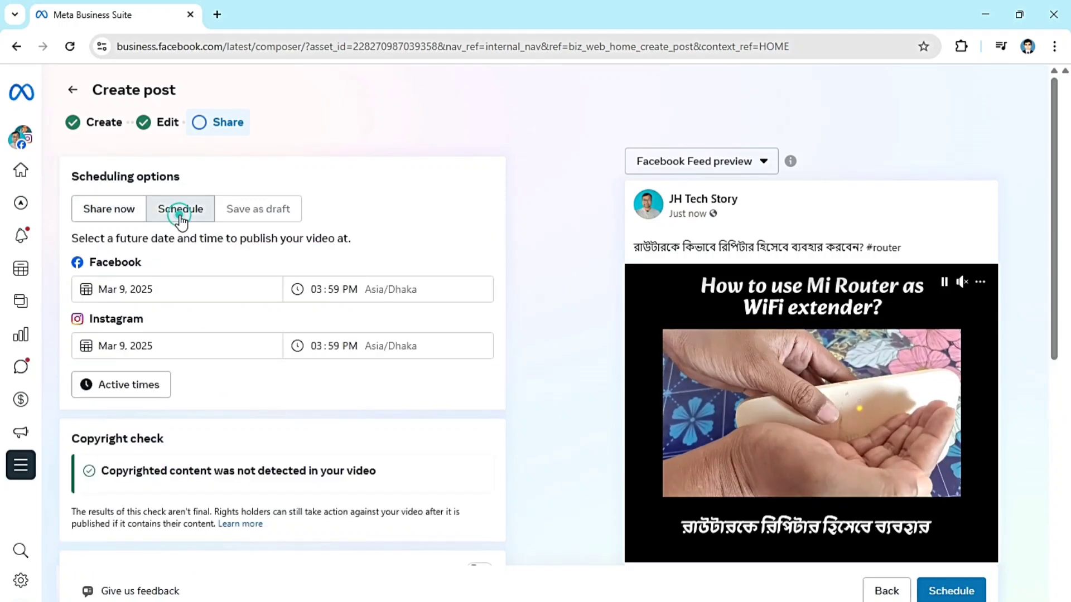
pyautogui.click(109, 217)
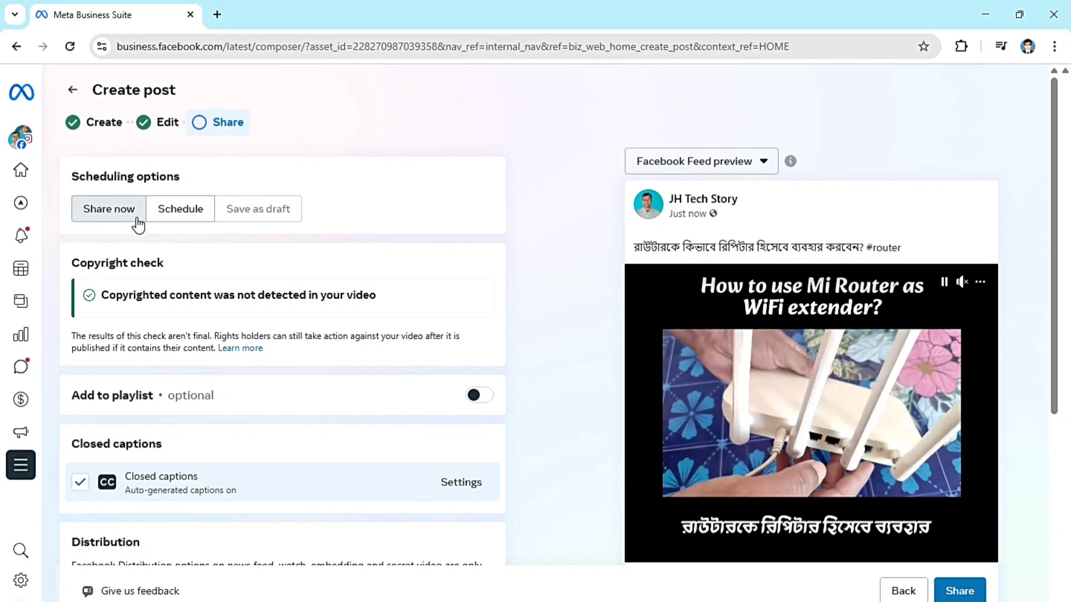
pyautogui.click(182, 213)
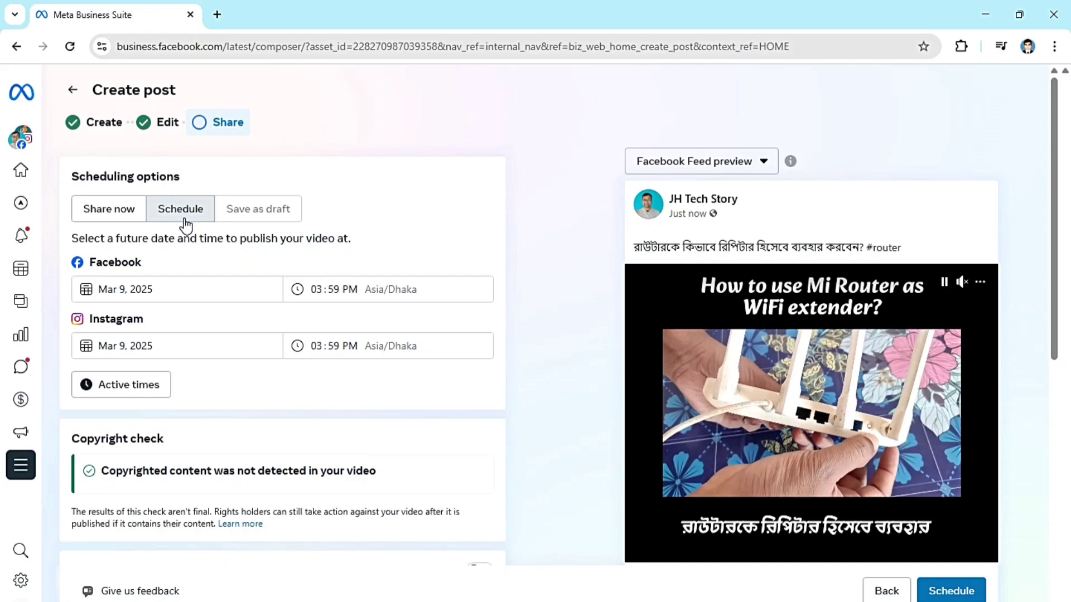
pyautogui.click(126, 290)
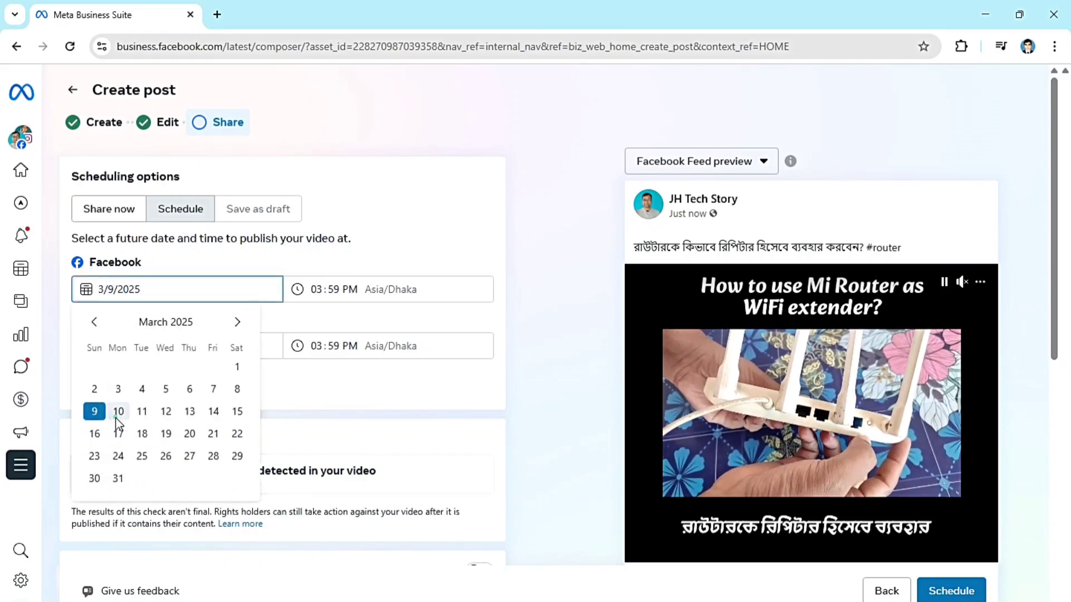
pyautogui.click(118, 413)
pyautogui.click(132, 347)
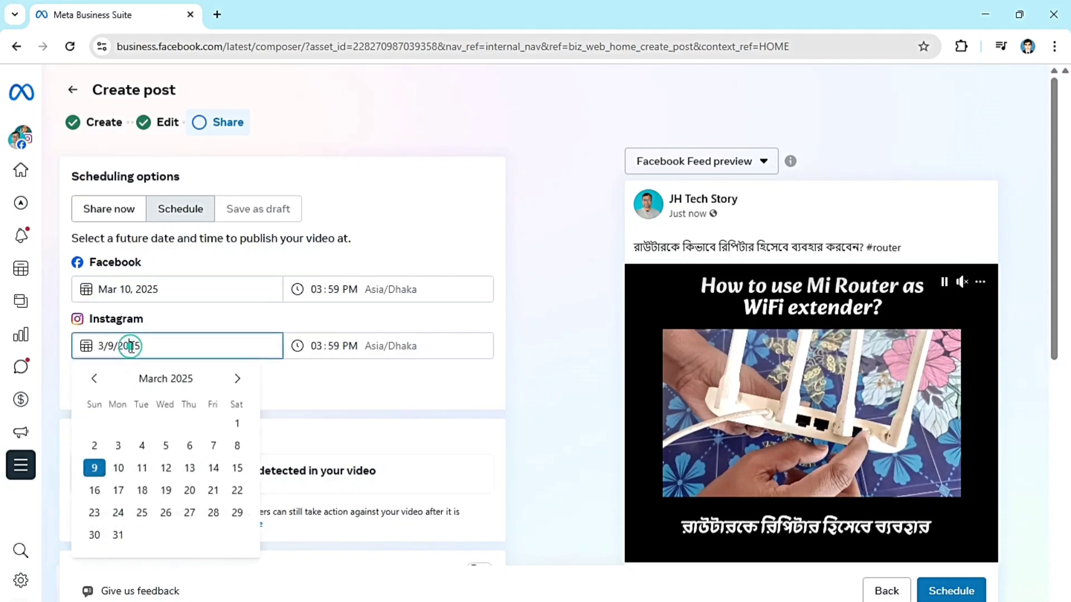
pyautogui.click(125, 465)
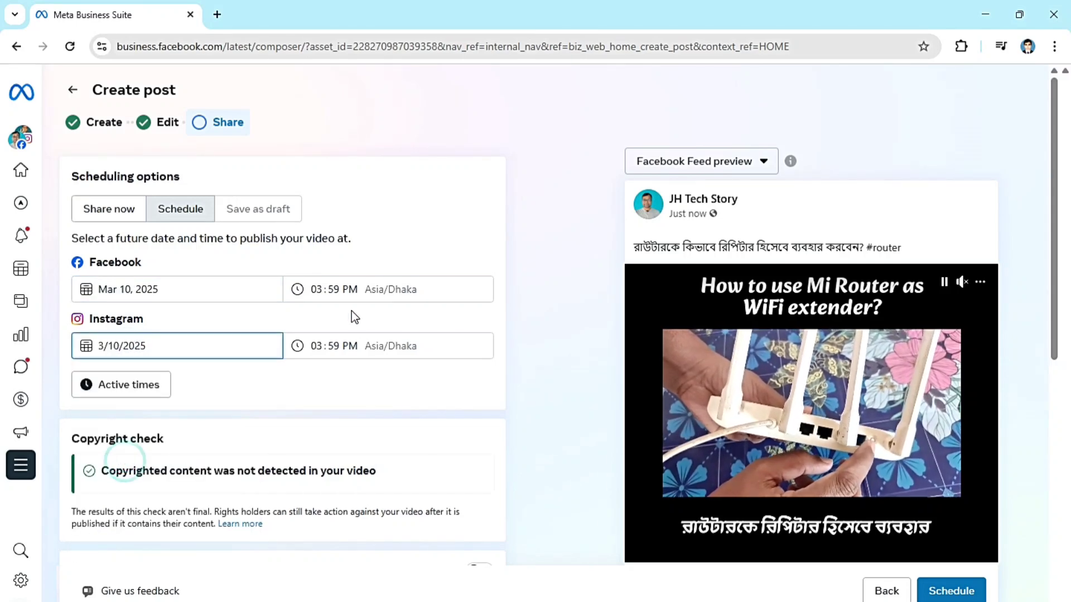
# Examine the Facebook publishing time and the suggested active times for Facebook and Instagram.
pyautogui.click(331, 290)
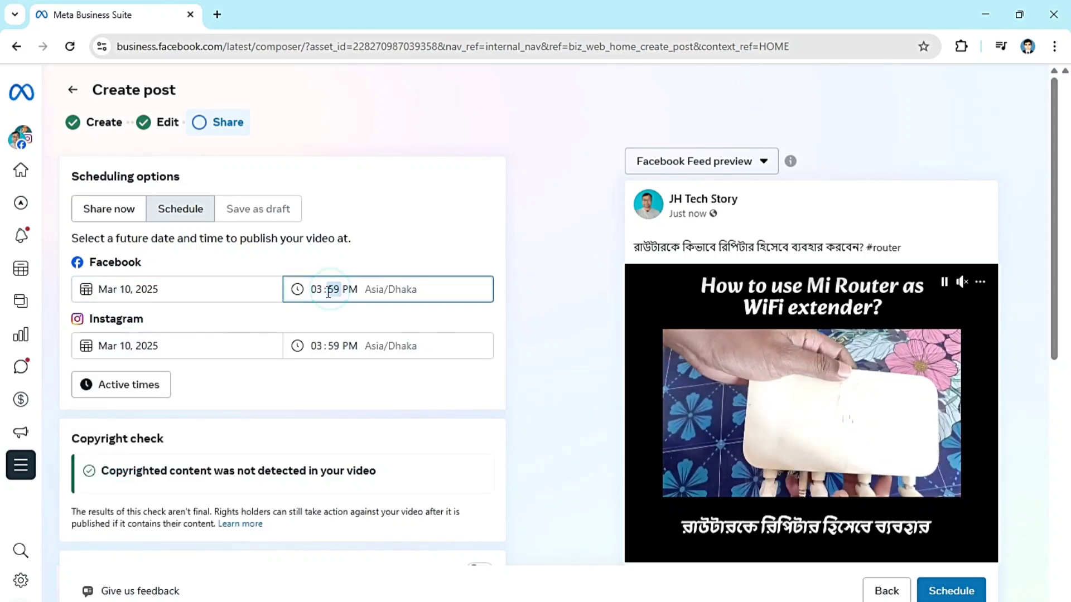
pyautogui.click(316, 289)
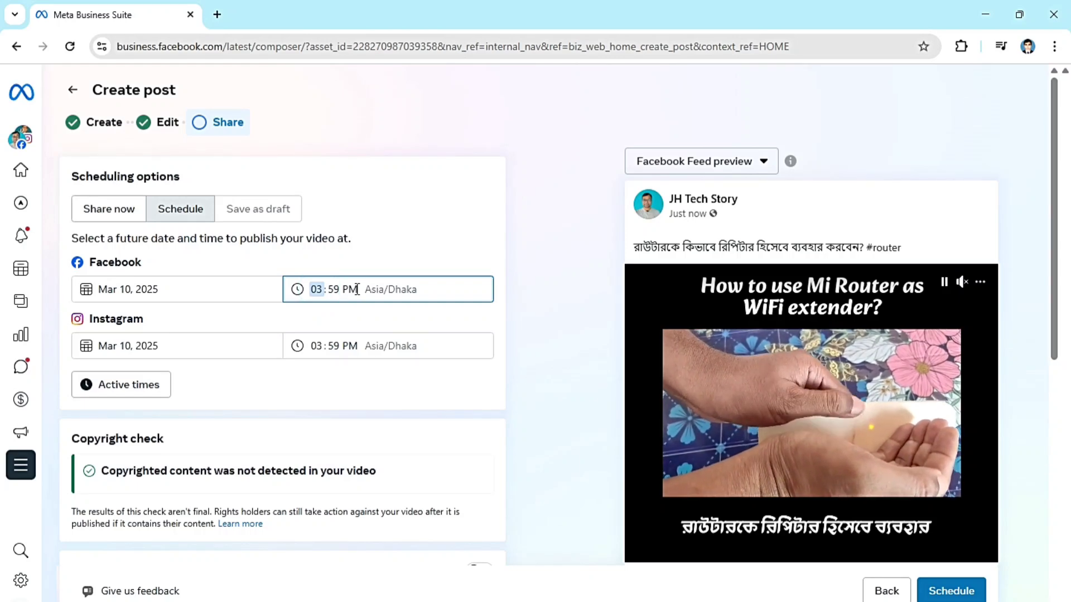
pyautogui.click(492, 319)
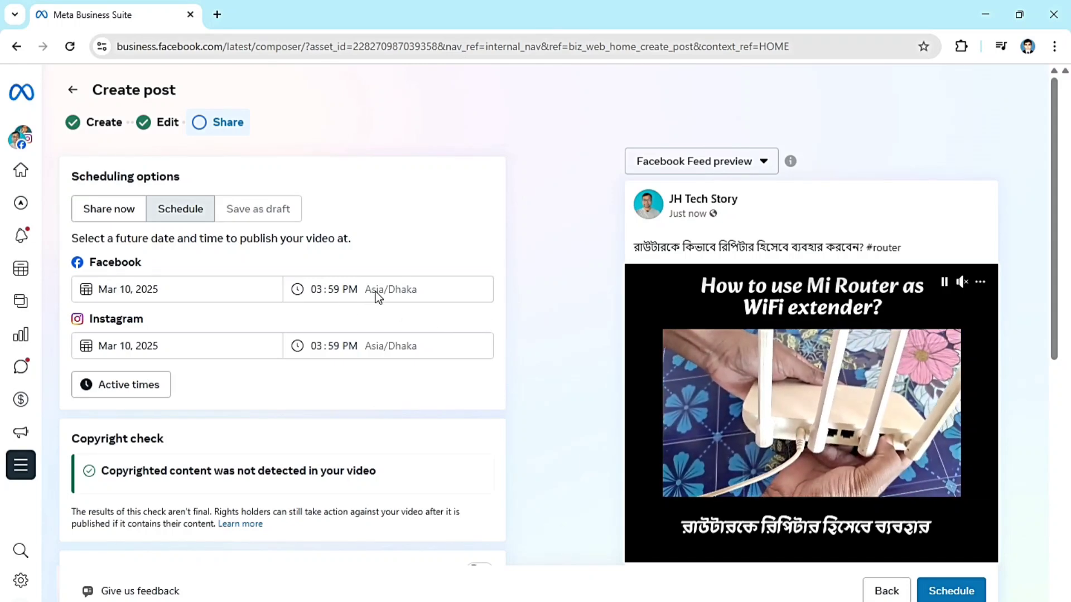
pyautogui.click(135, 386)
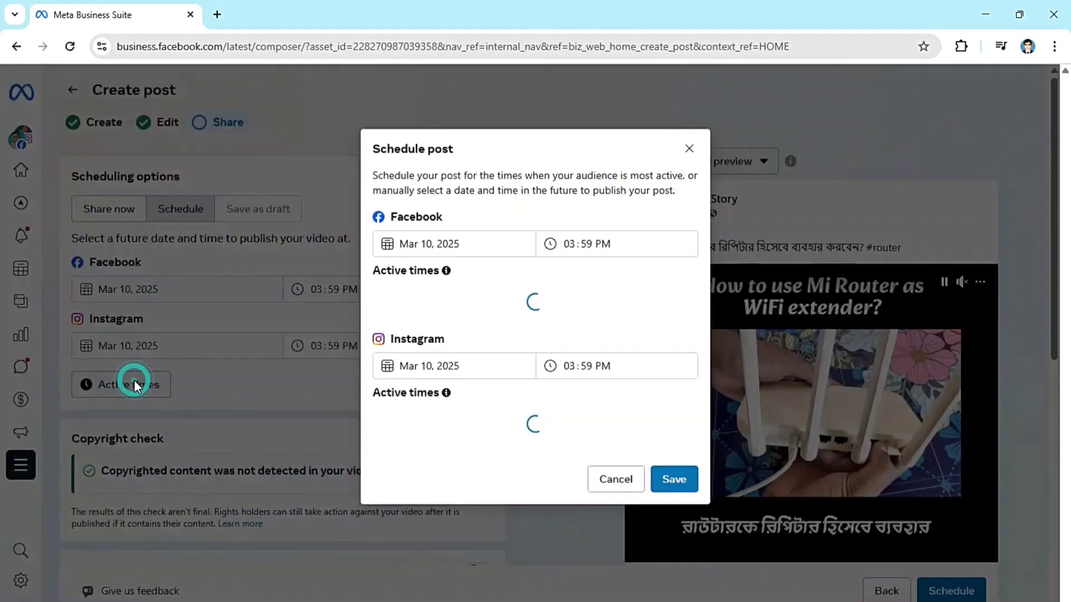
pyautogui.moveTo(446, 396)
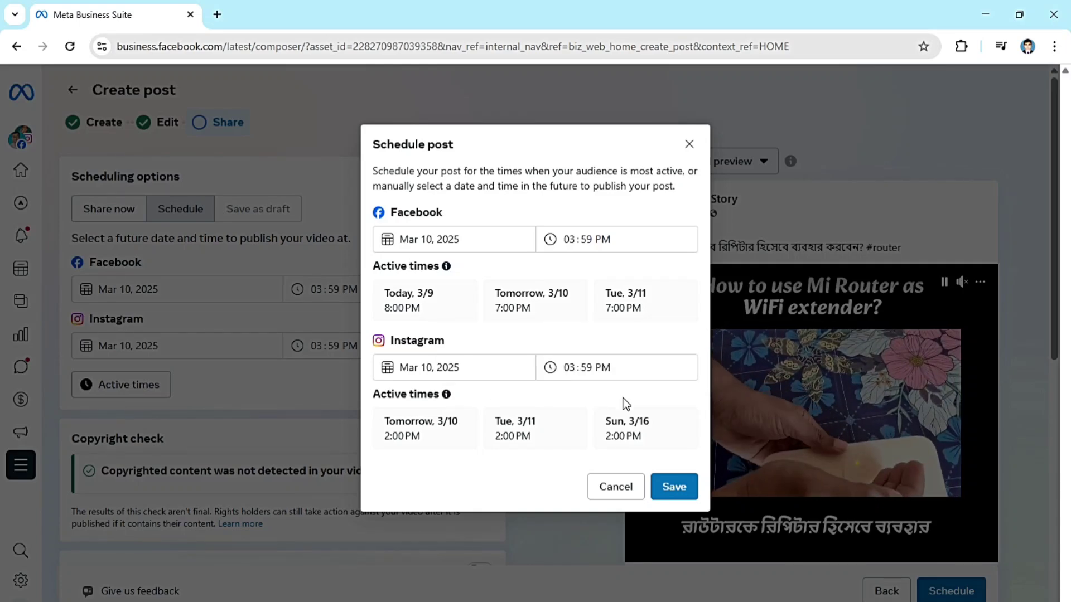
pyautogui.press('Escape')
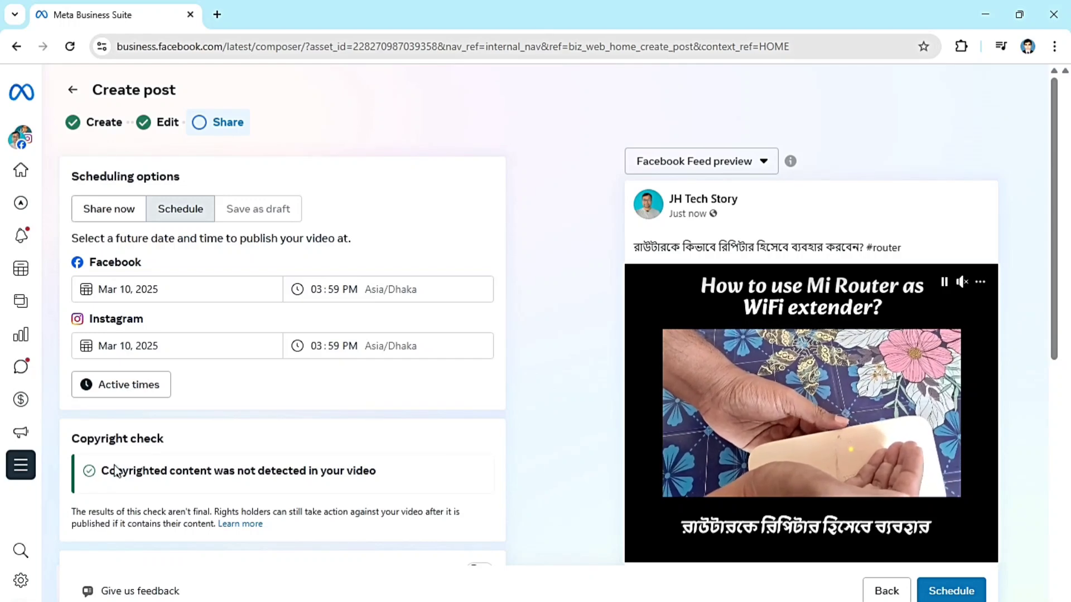
# Add the video to the Tech Tips playlist and turn off its closed captions.
pyautogui.scroll(-3, 115, 469)
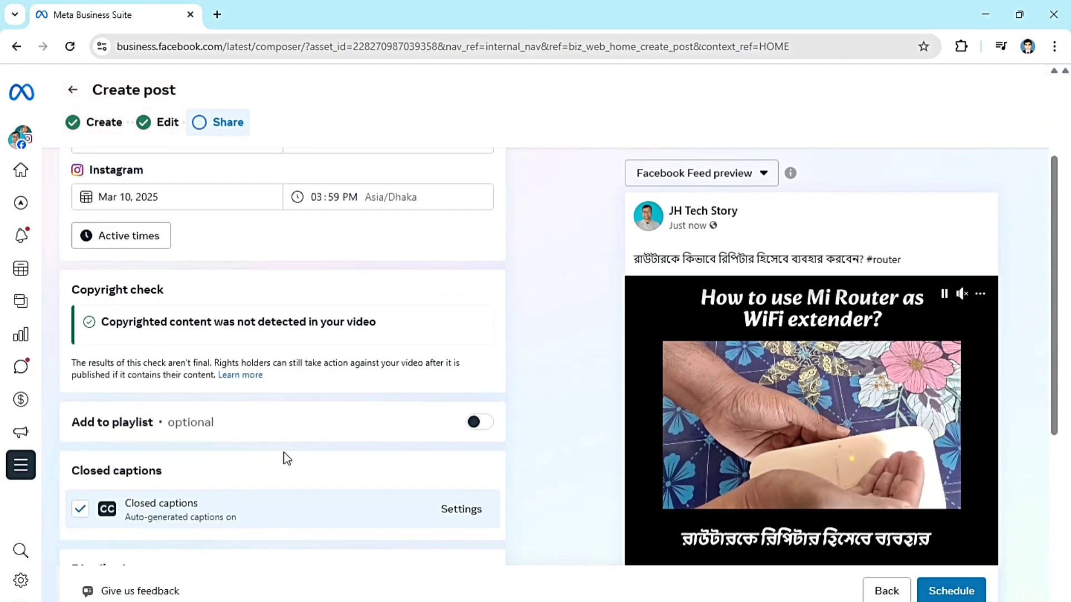
pyautogui.click(479, 423)
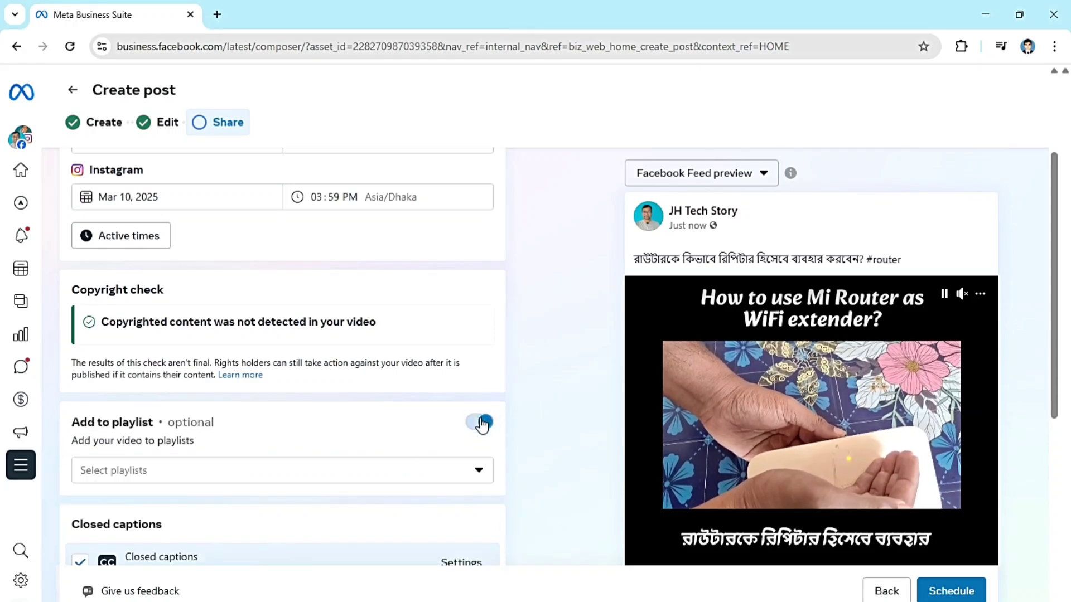
pyautogui.click(459, 477)
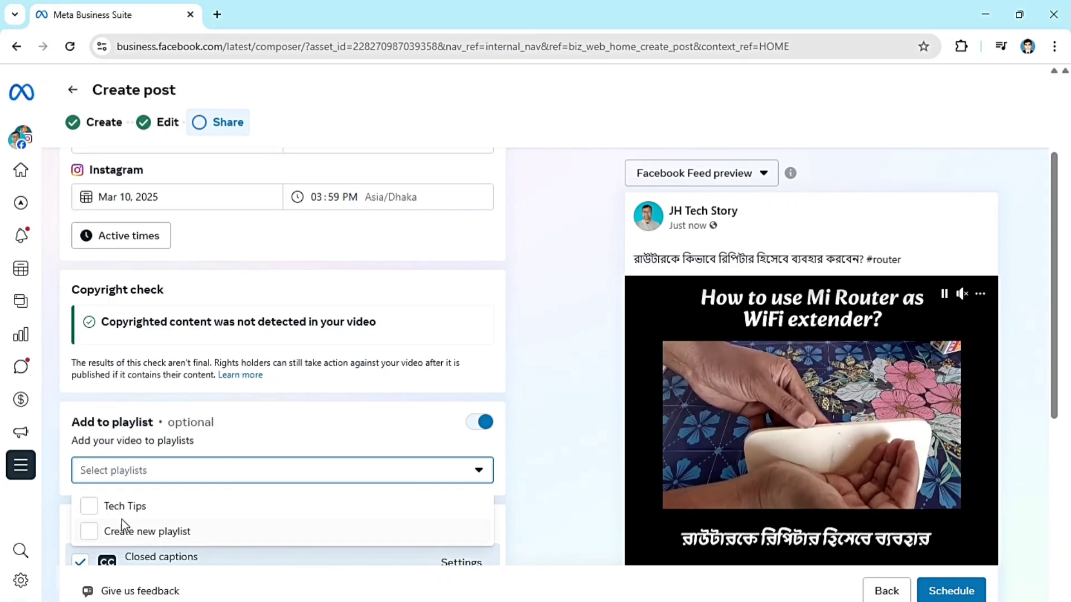
pyautogui.click(97, 508)
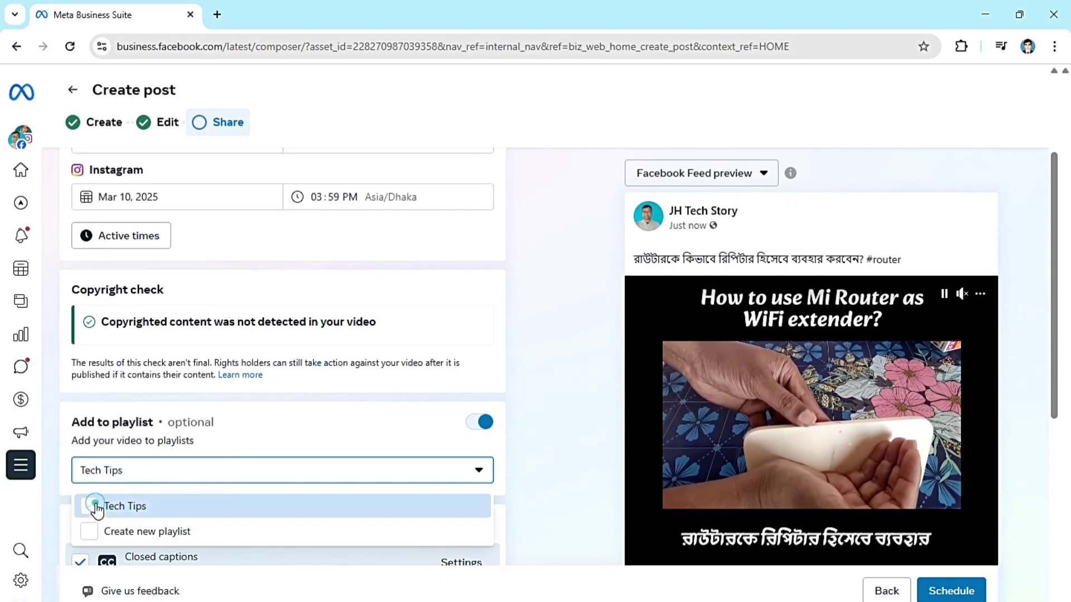
pyautogui.click(521, 531)
pyautogui.scroll(-3, 355, 478)
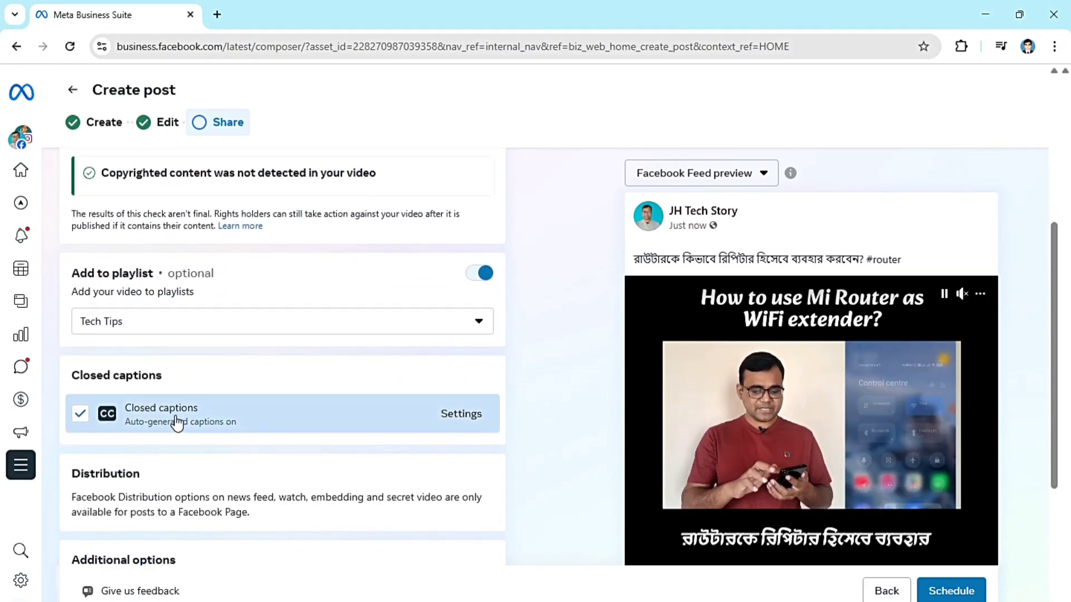
pyautogui.click(81, 415)
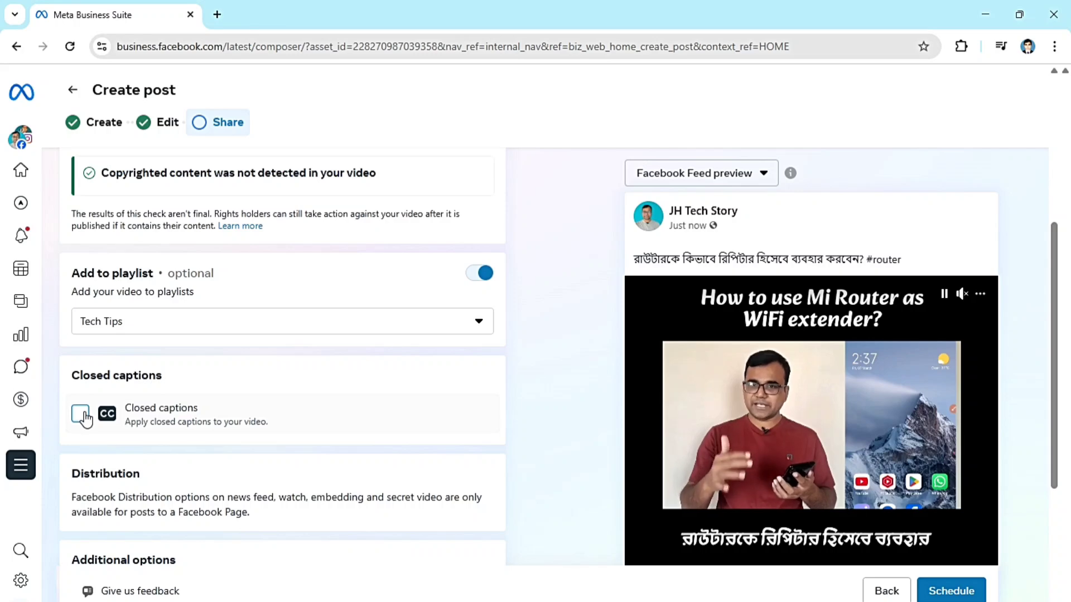
# Review the remaining sharing options and submit the video post for scheduled publishing.
pyautogui.scroll(-4, 191, 558)
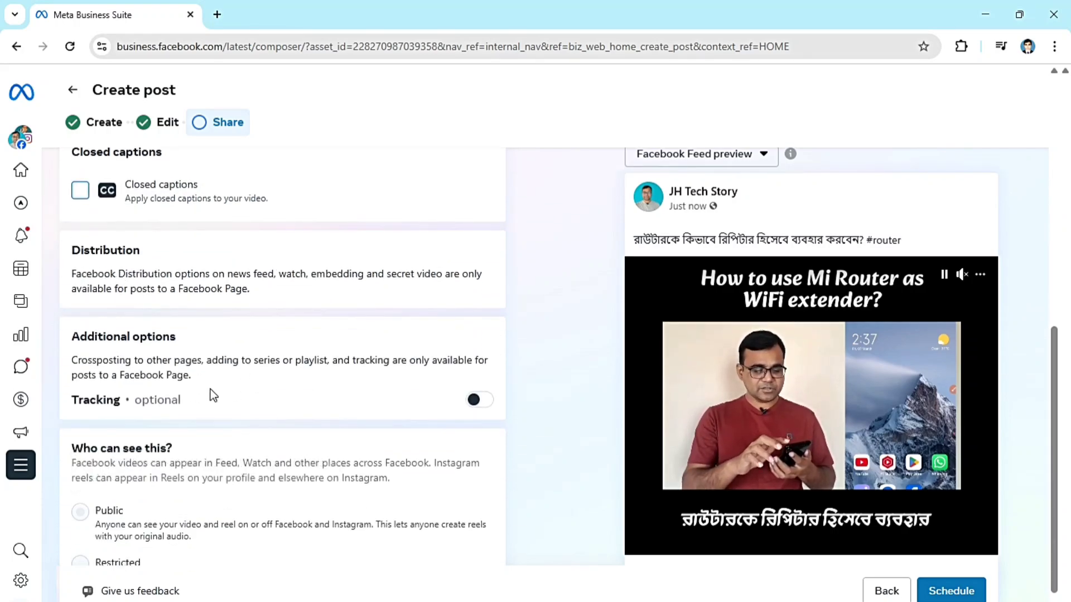
pyautogui.scroll(-1, 273, 420)
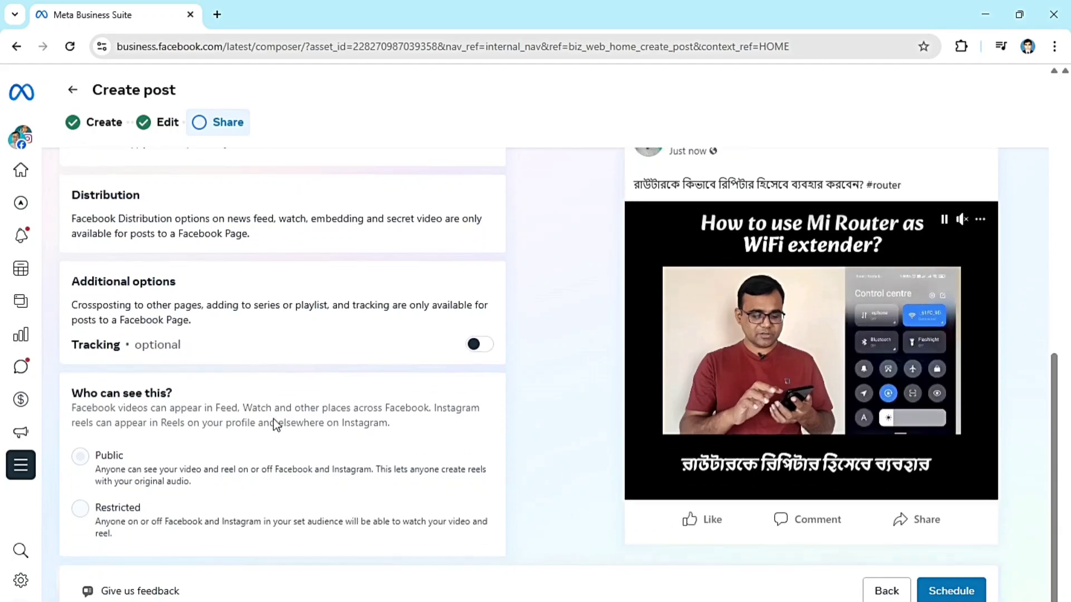
pyautogui.scroll(5, 273, 419)
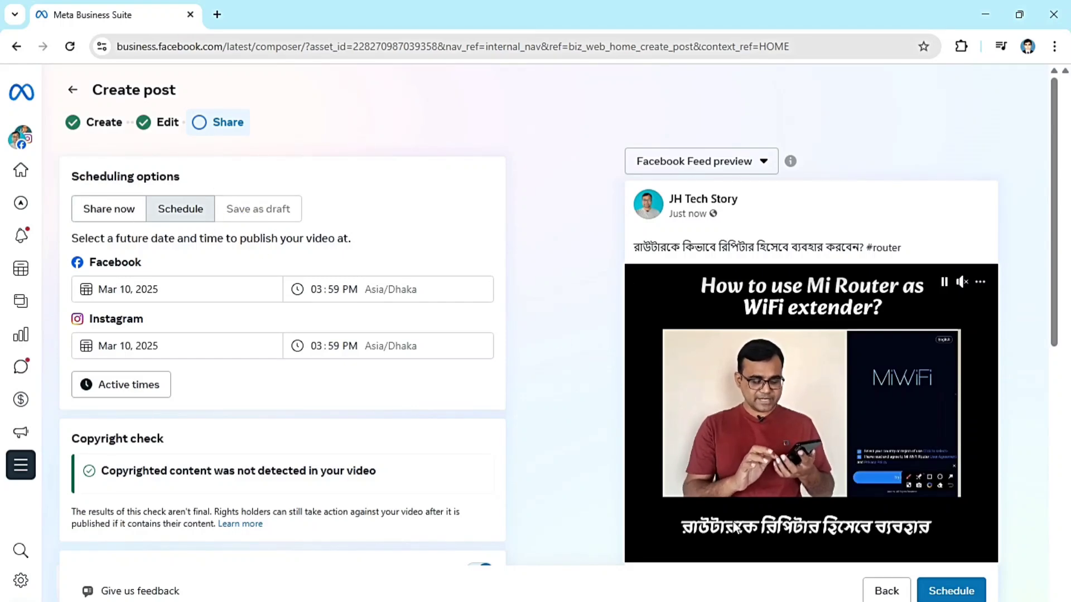
pyautogui.scroll(-4, 736, 527)
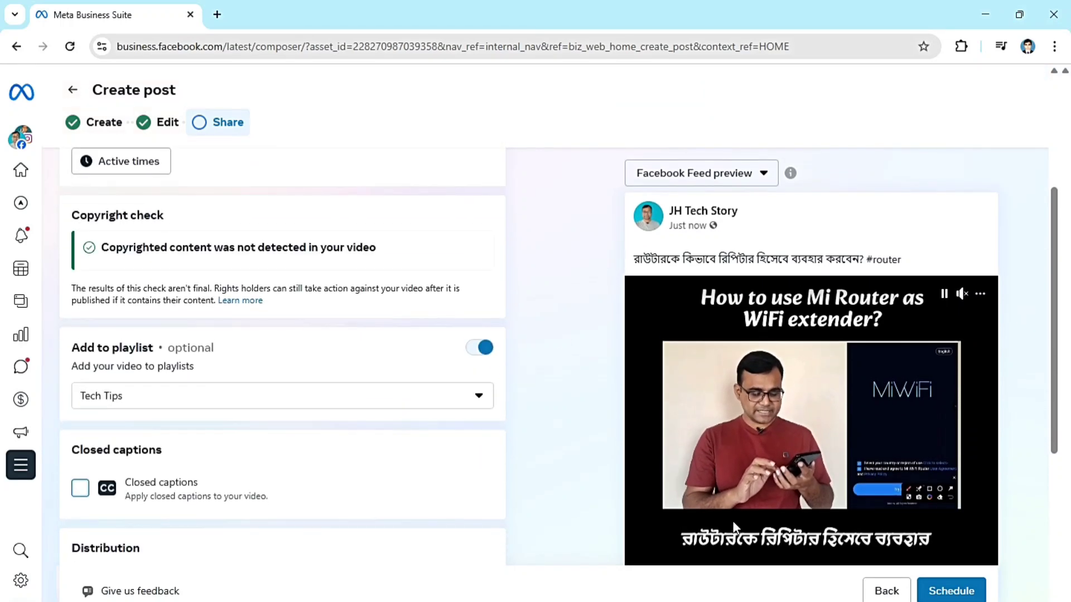
pyautogui.click(944, 594)
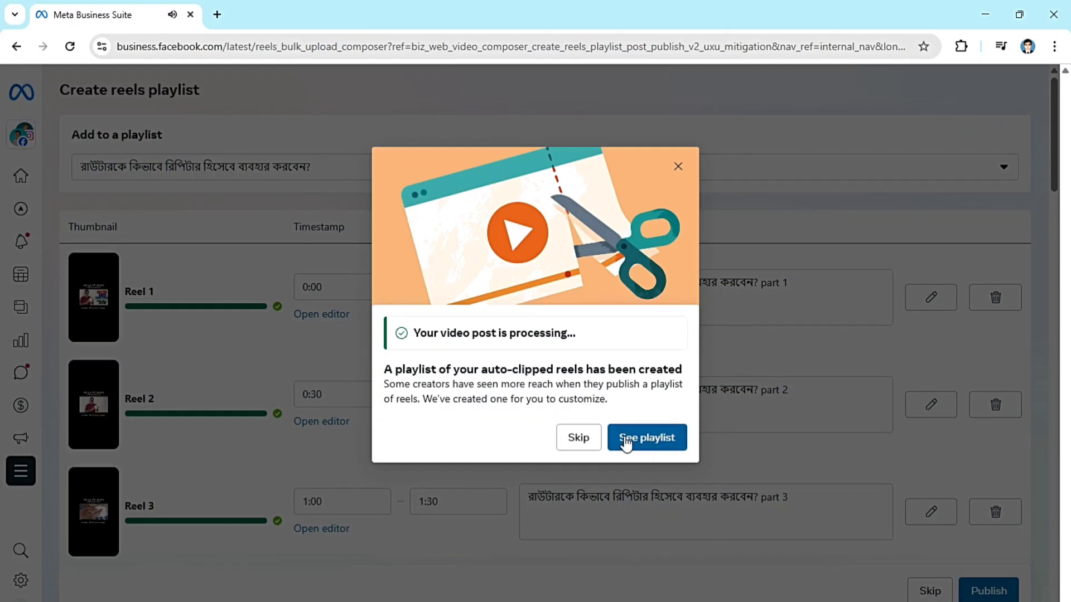
# Open the playlist of auto-clipped reels and examine the timestamps and captions of all its reels.
pyautogui.click(657, 439)
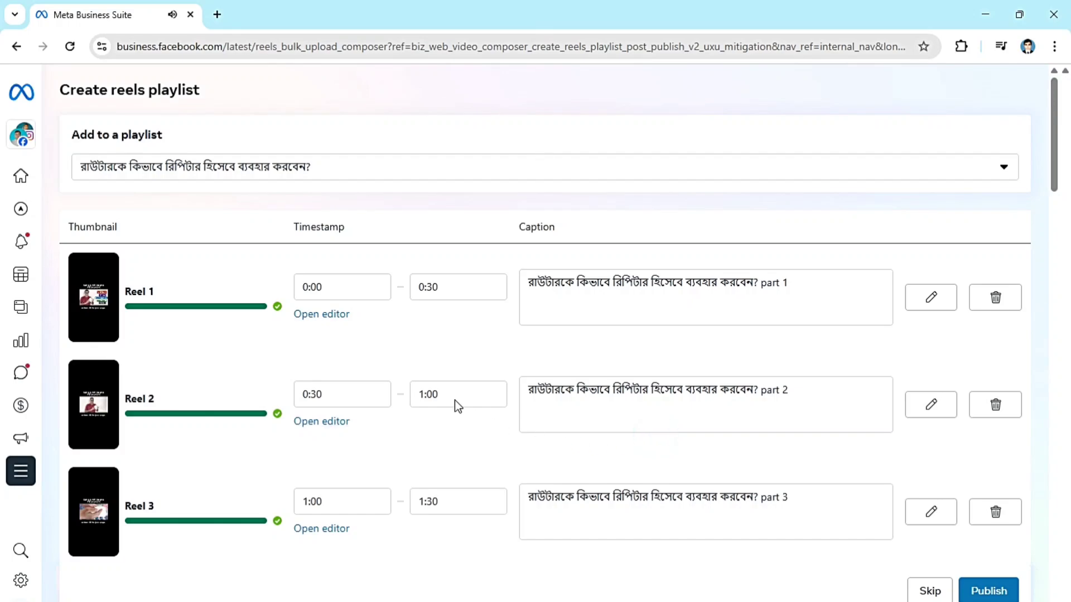
pyautogui.scroll(-17, 167, 296)
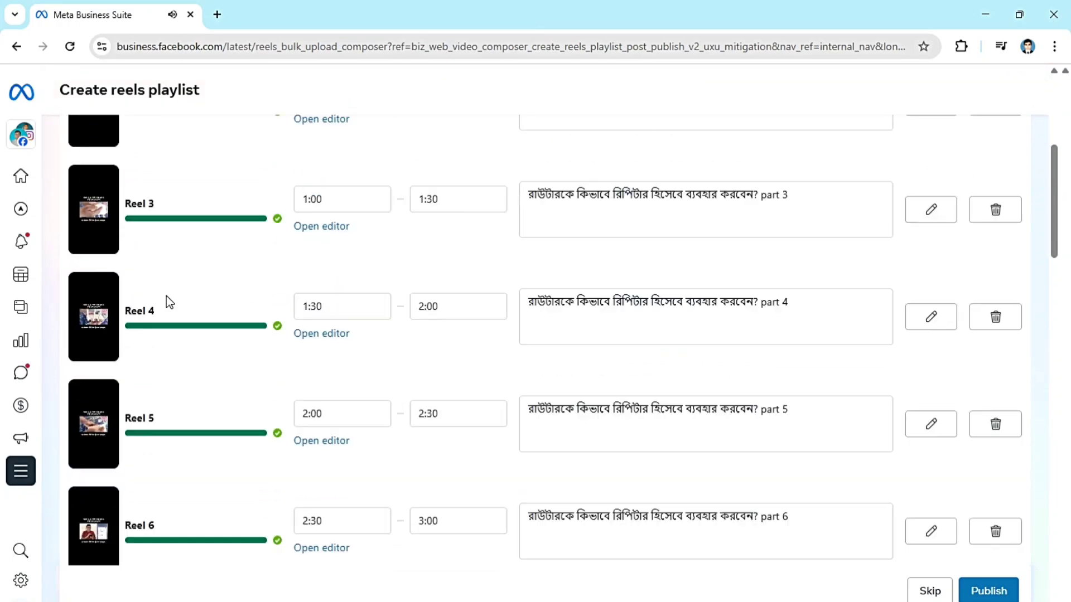
pyautogui.scroll(-18, 169, 302)
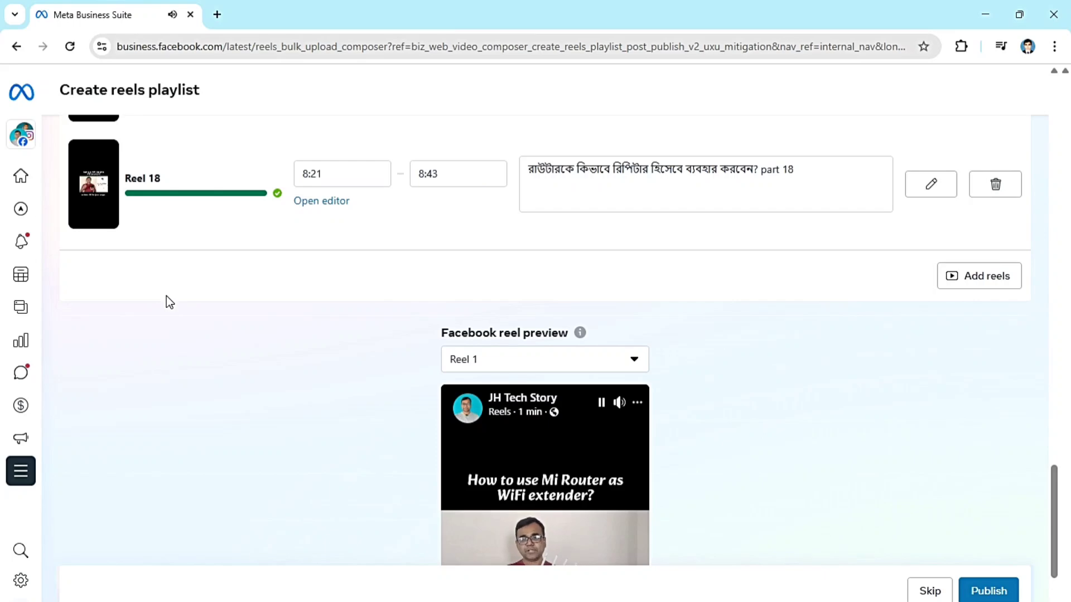
pyautogui.scroll(2, 166, 296)
pyautogui.scroll(3, 169, 301)
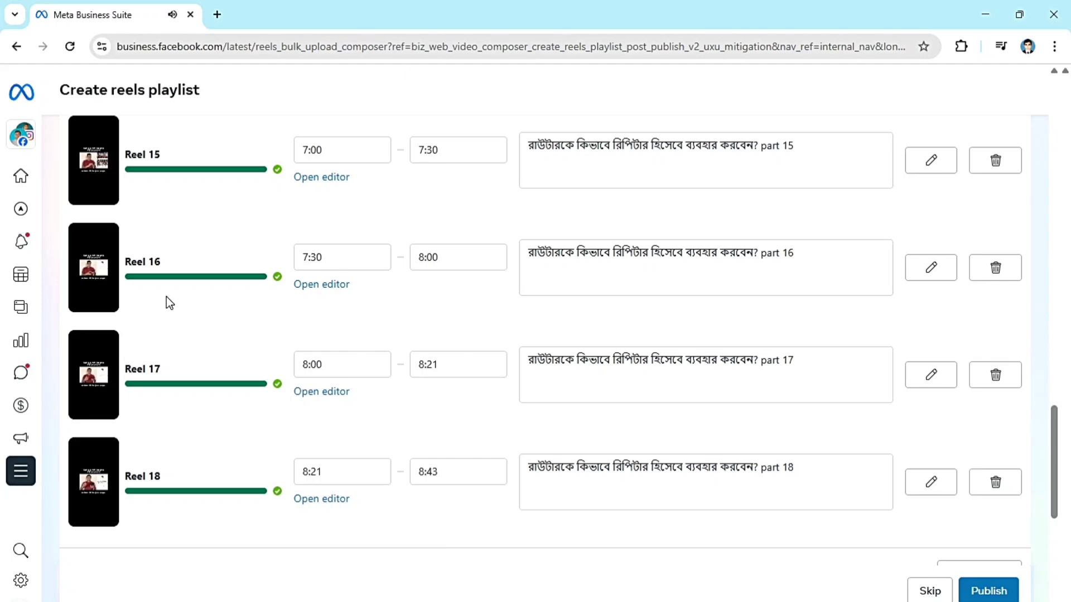
pyautogui.scroll(6, 172, 303)
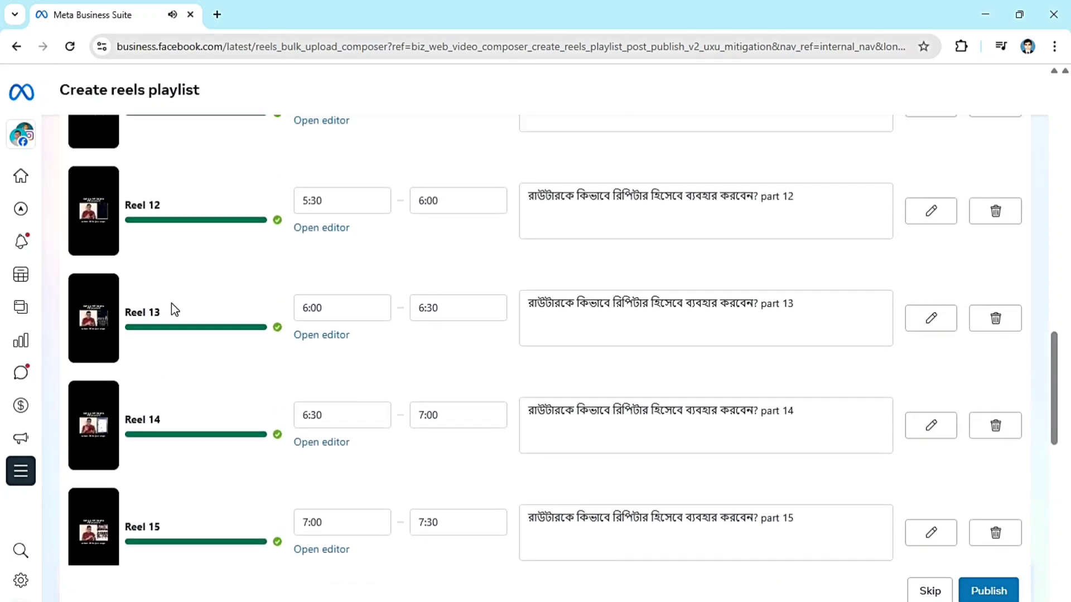
pyautogui.scroll(20, 171, 303)
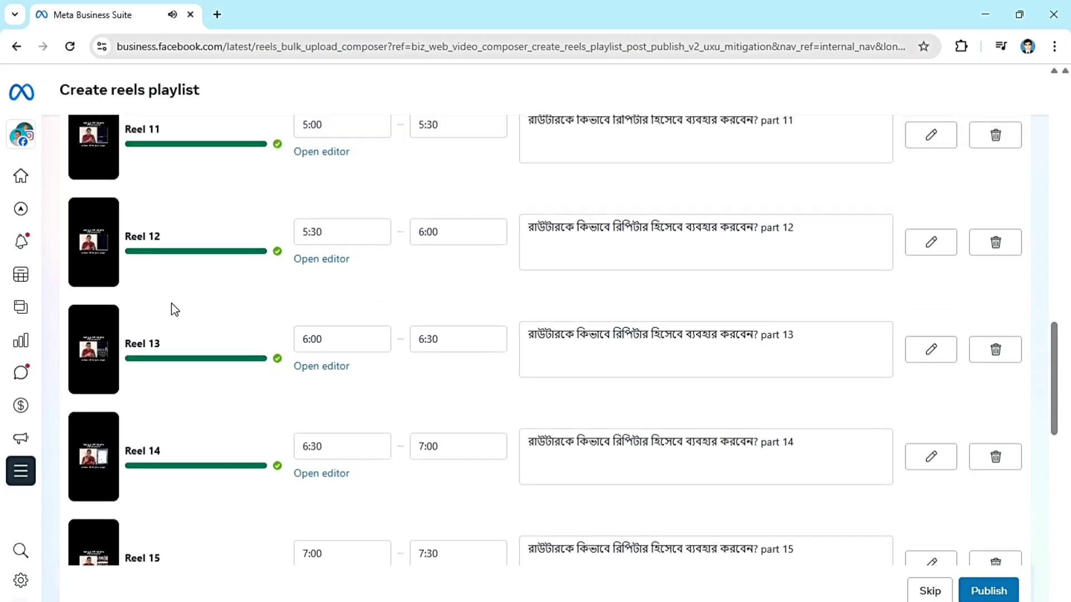
pyautogui.scroll(3, 172, 303)
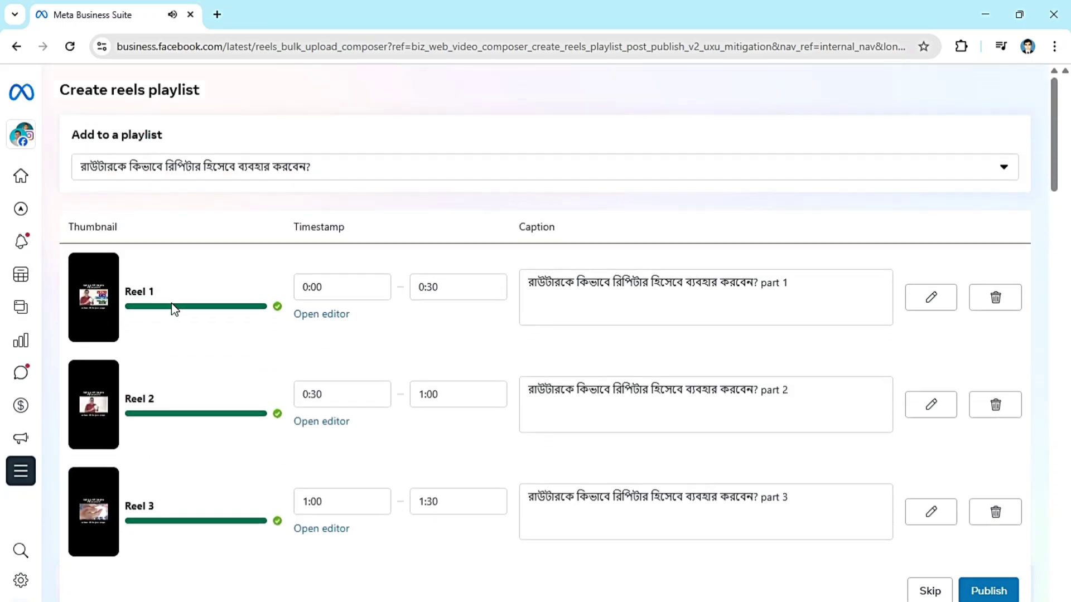
# Publish the playlist of auto-clipped reels and close the bulk upload notice.
pyautogui.scroll(-12, 444, 463)
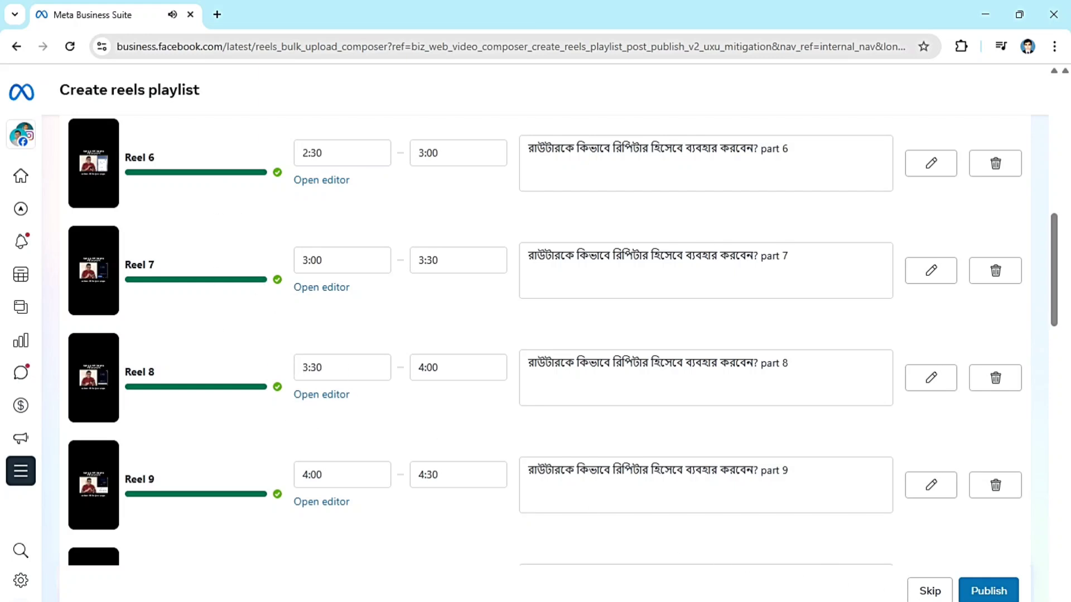
pyautogui.click(1002, 599)
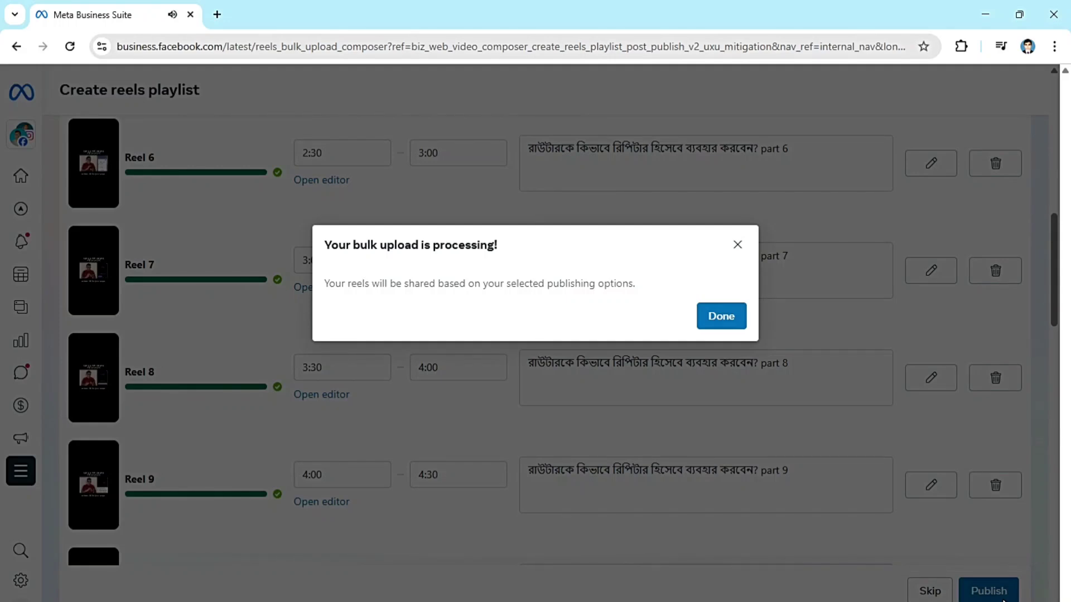
pyautogui.click(721, 316)
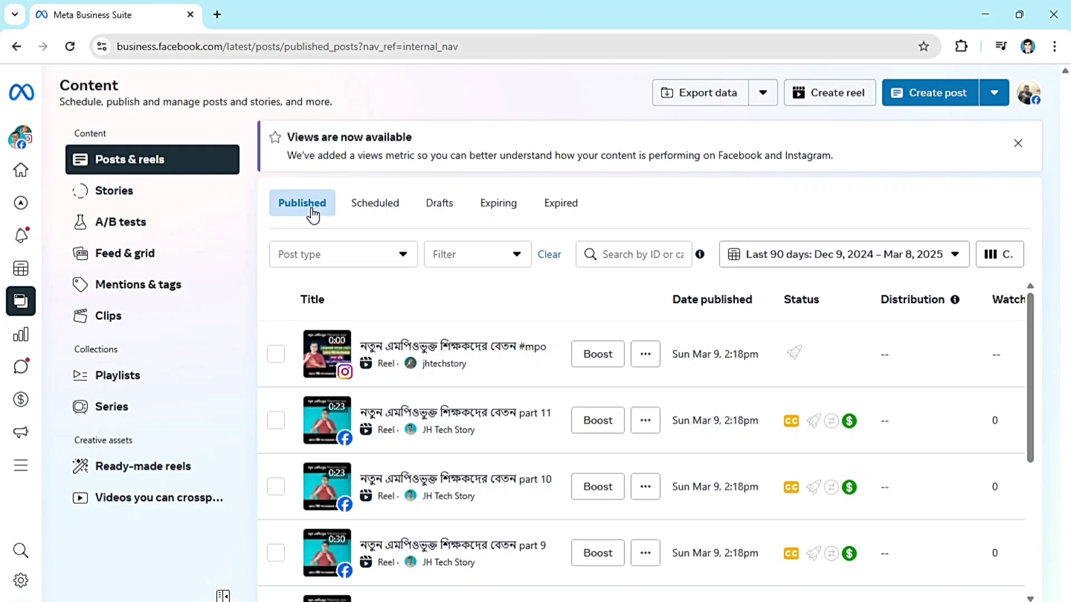
# Check the scheduled posts, the drafts and the published posts in the Content section.
pyautogui.click(375, 207)
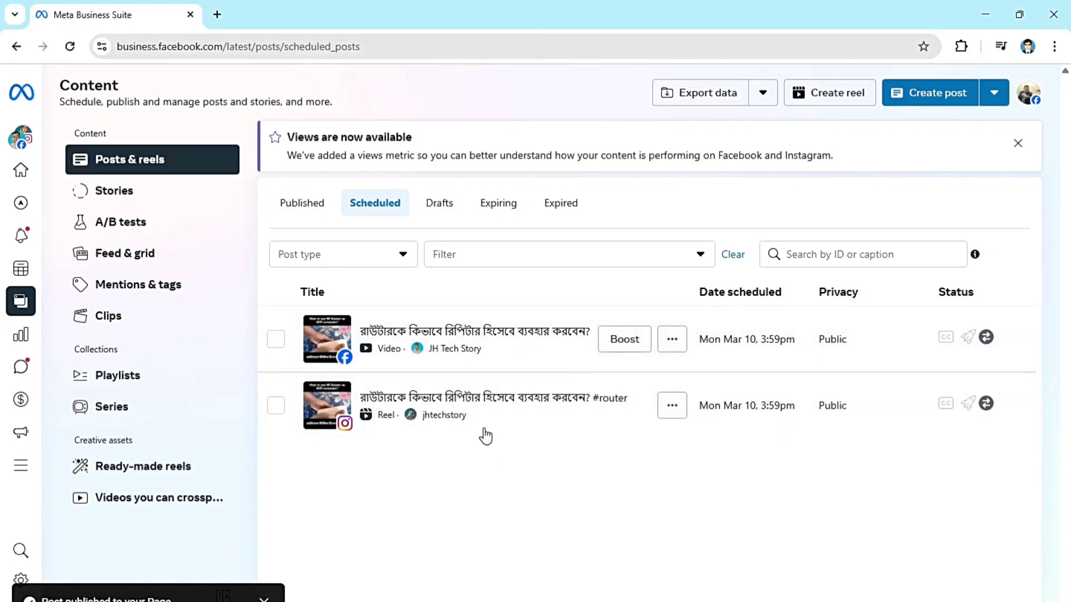
pyautogui.click(443, 210)
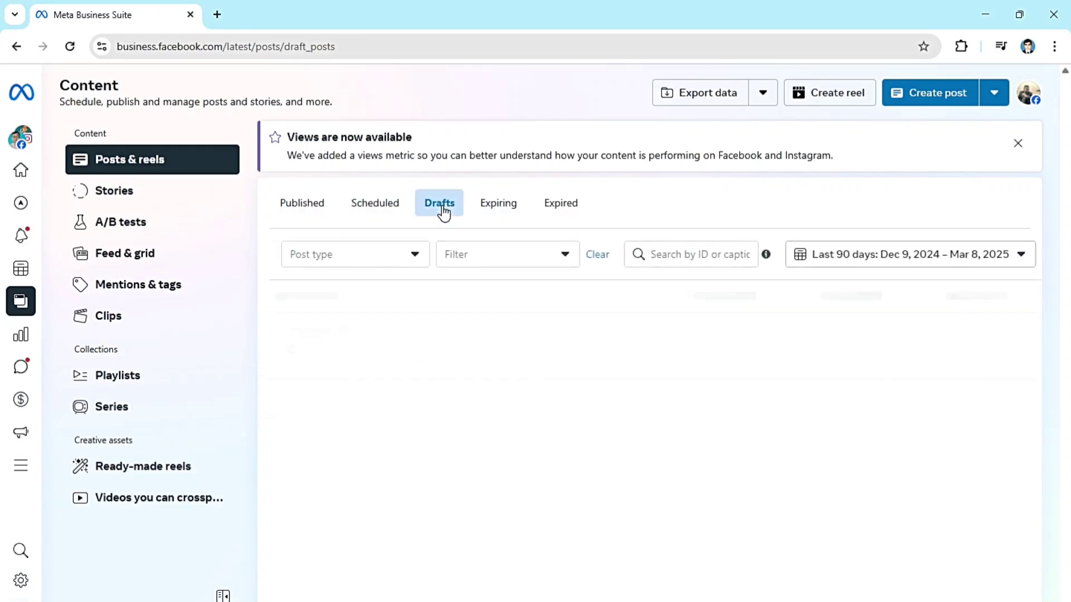
pyautogui.click(313, 203)
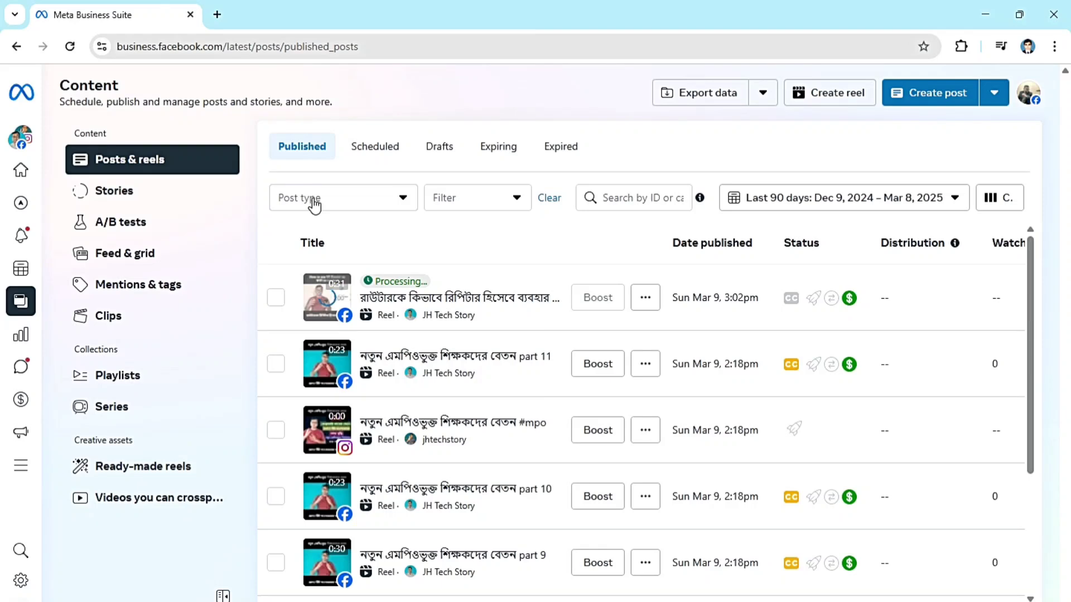